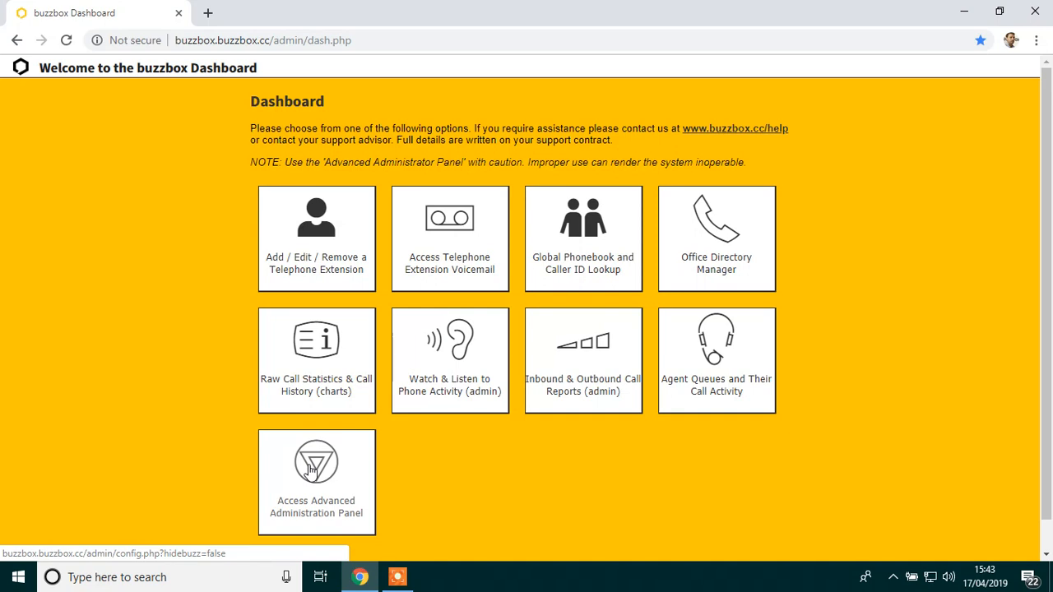
Open the advanced administration panel and start adding a new IVR.
{"action": "left_click", "coordinate": [310, 469]}
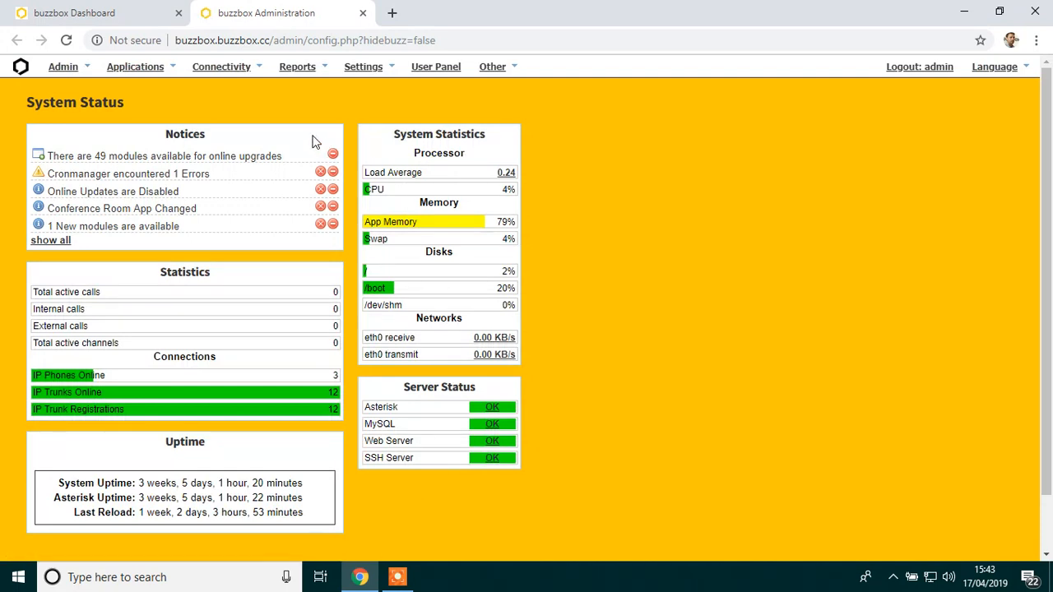
{"action": "mouse_move", "coordinate": [167, 68]}
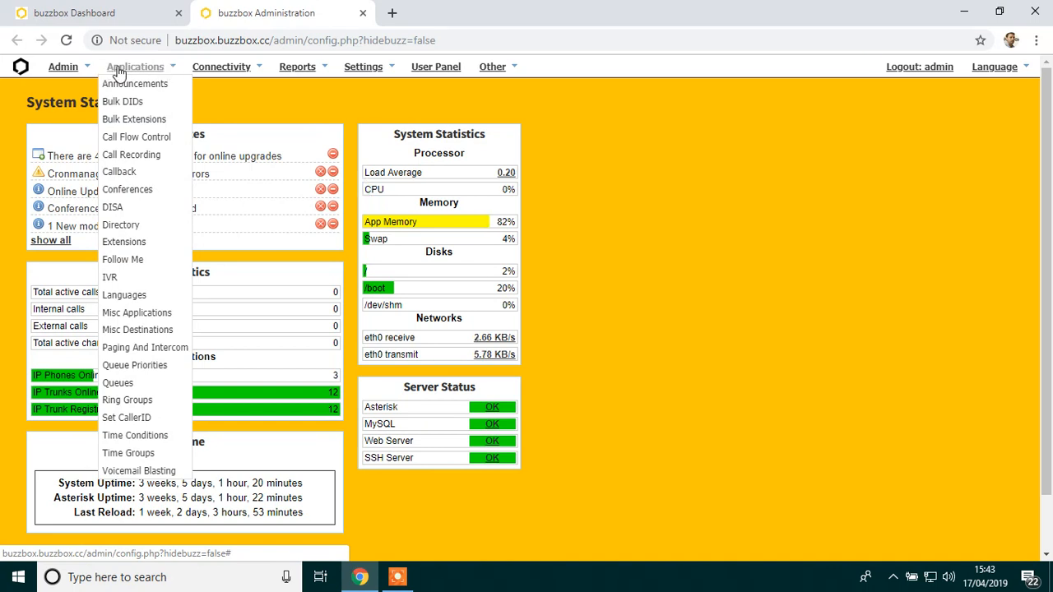
{"action": "left_click", "coordinate": [113, 280]}
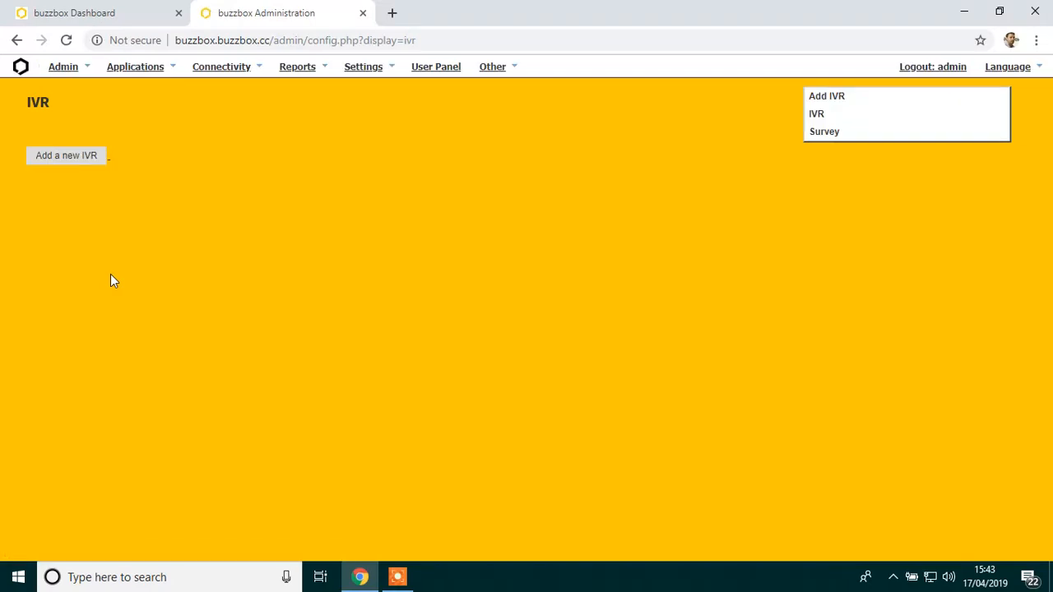
{"action": "left_click", "coordinate": [839, 102]}
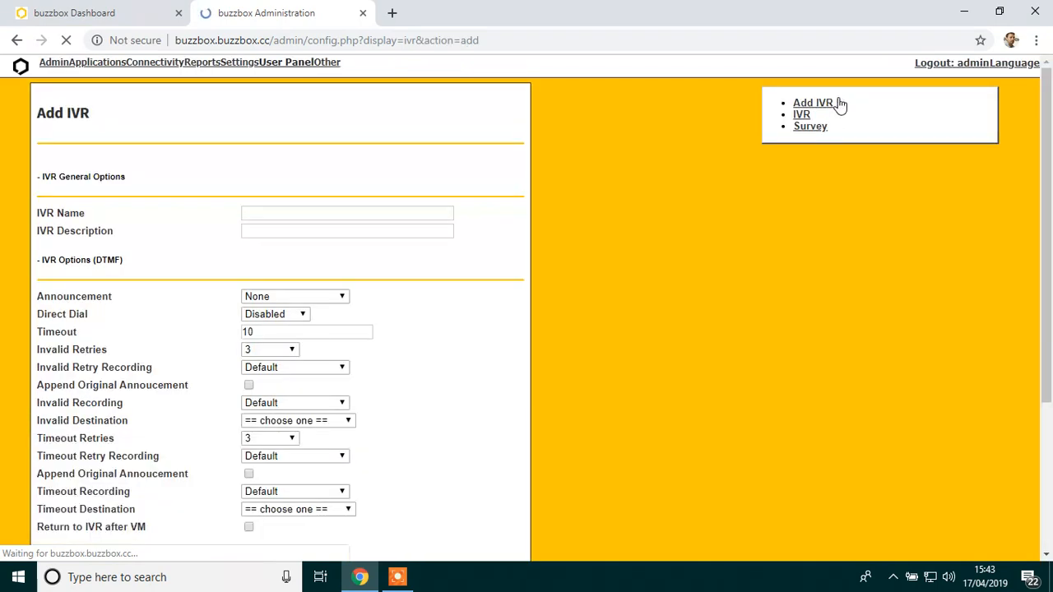
Name the IVR WelcomeMenu and set its announcement to Welcome_message.
{"action": "left_click", "coordinate": [309, 216]}
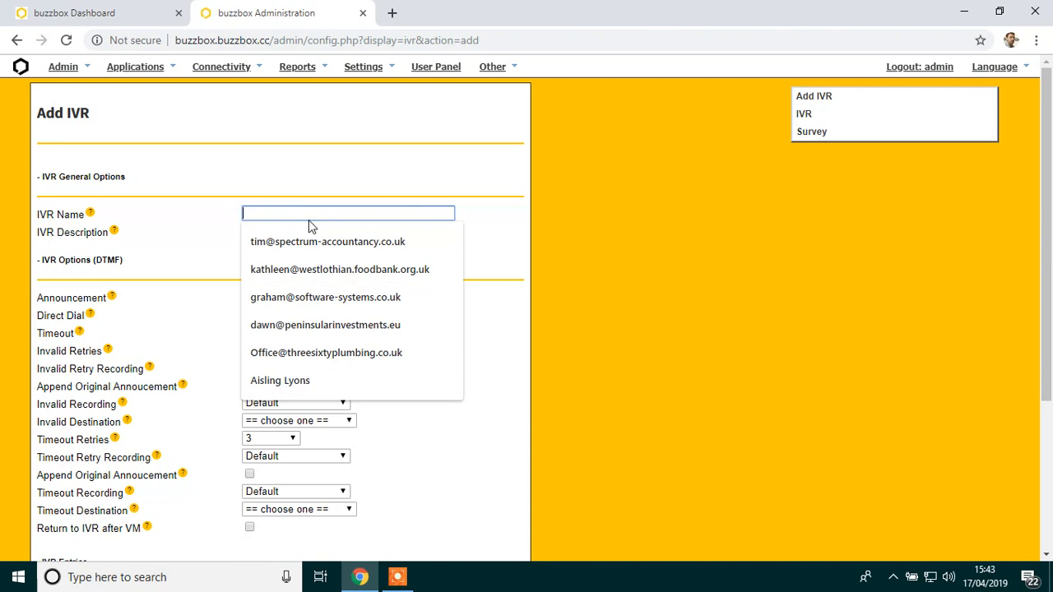
{"action": "type", "text": "W"}
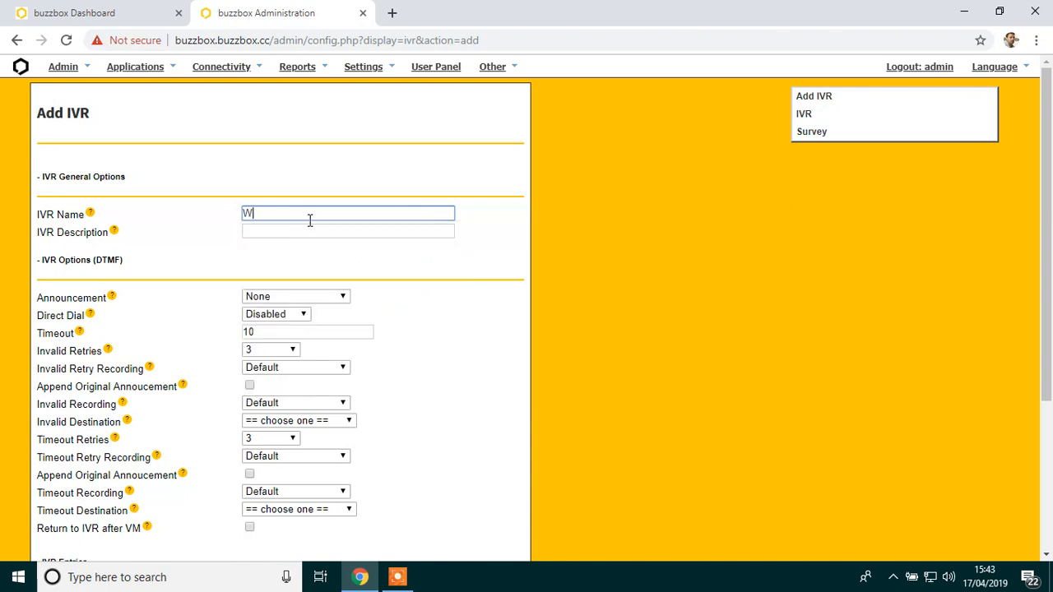
{"action": "type", "text": "elcomeMenu"}
{"action": "left_click", "coordinate": [345, 296]}
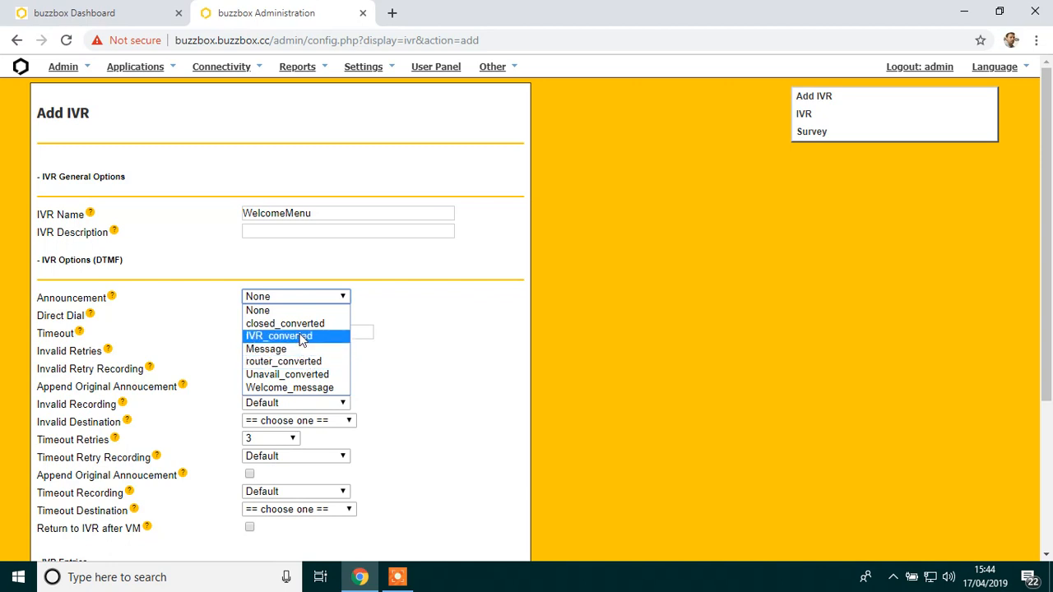
{"action": "left_click", "coordinate": [292, 388]}
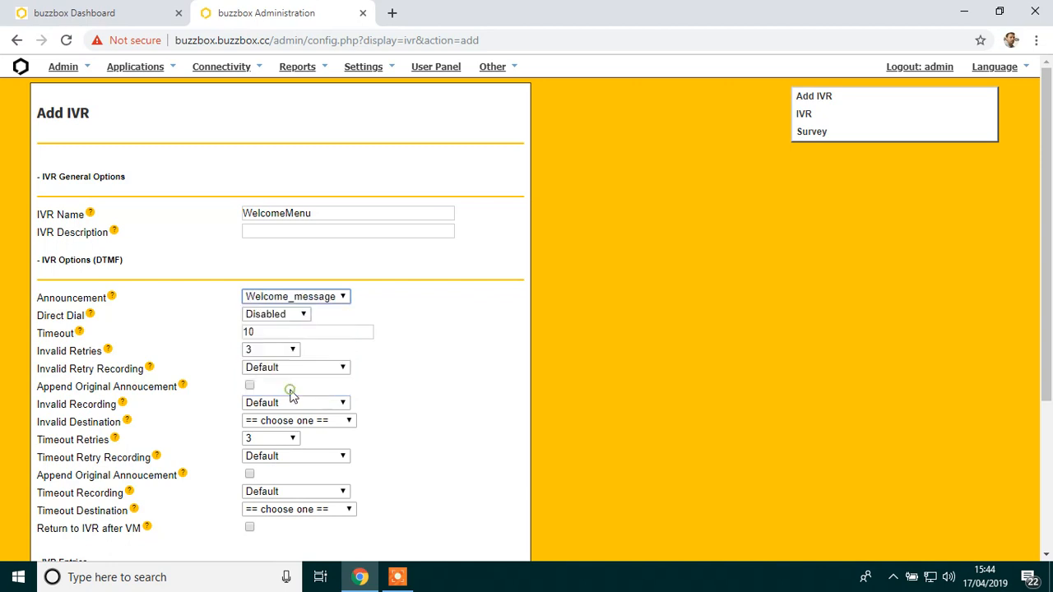
Set the IVR's direct dial to Extensions and its timeout to 3.
{"action": "left_click", "coordinate": [302, 314]}
{"action": "left_click", "coordinate": [271, 340]}
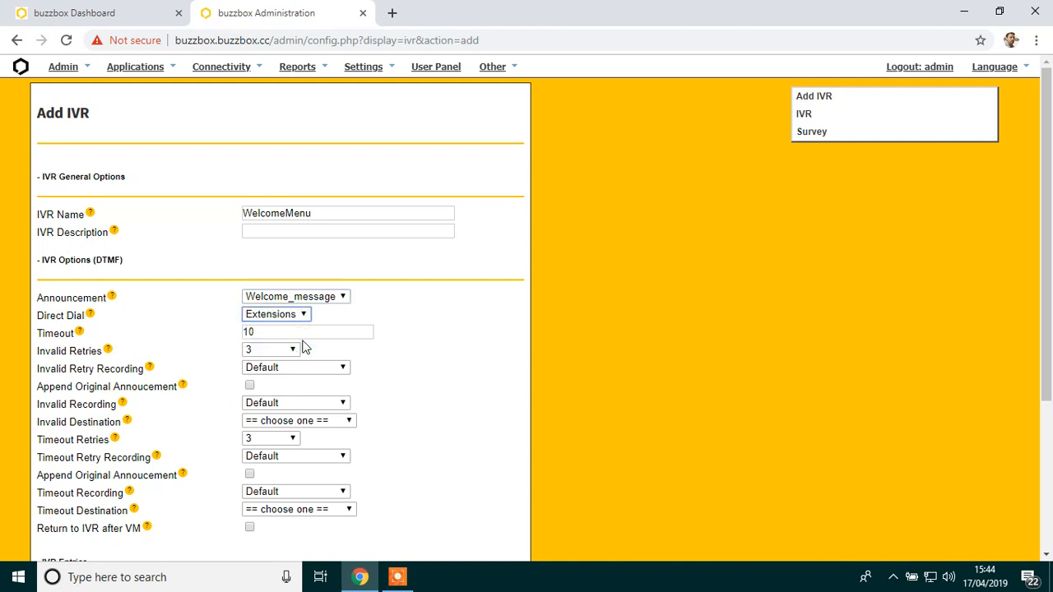
{"action": "left_click", "coordinate": [288, 333]}
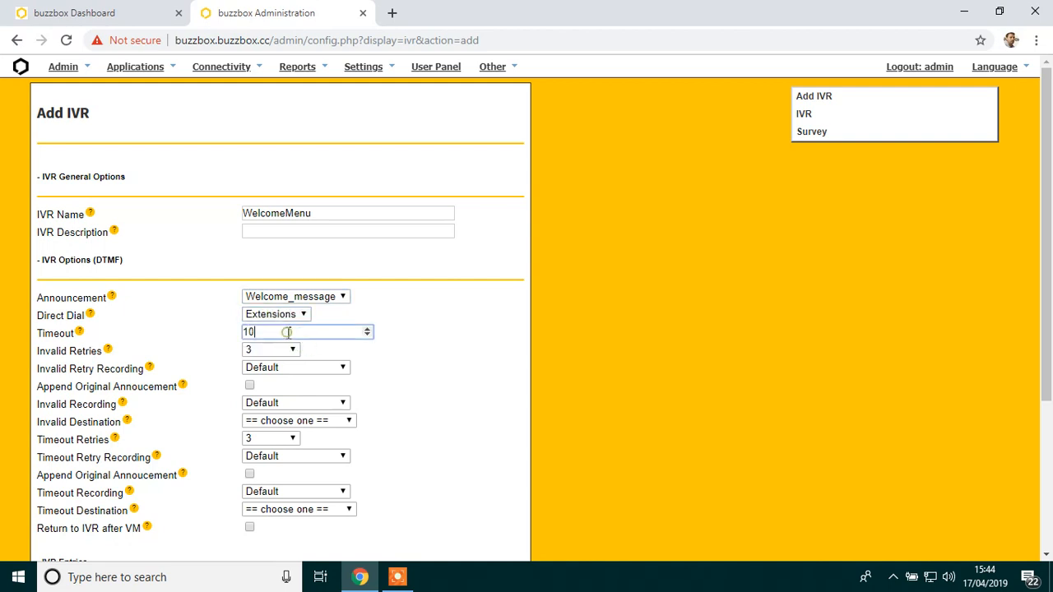
{"action": "key", "text": "BackSpace"}
{"action": "key", "text": "BackSpace"}
{"action": "type", "text": "3"}
Set Invalid Retries to 0, Invalid Recording to None and Invalid Destination to Ring Groups with Ring Group Example <6300>.
{"action": "left_click", "coordinate": [293, 350]}
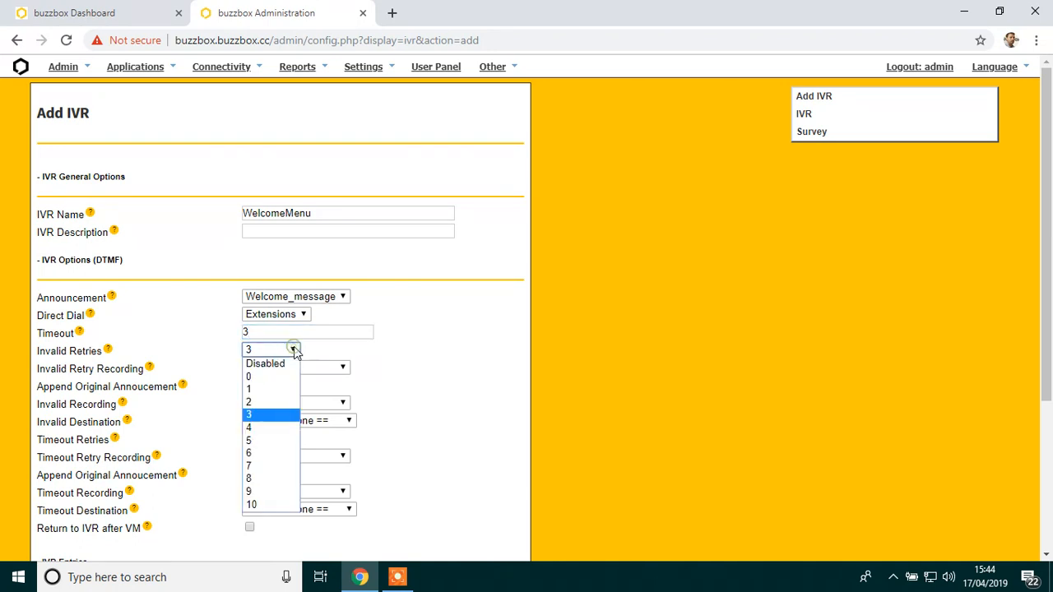
{"action": "left_click", "coordinate": [284, 377]}
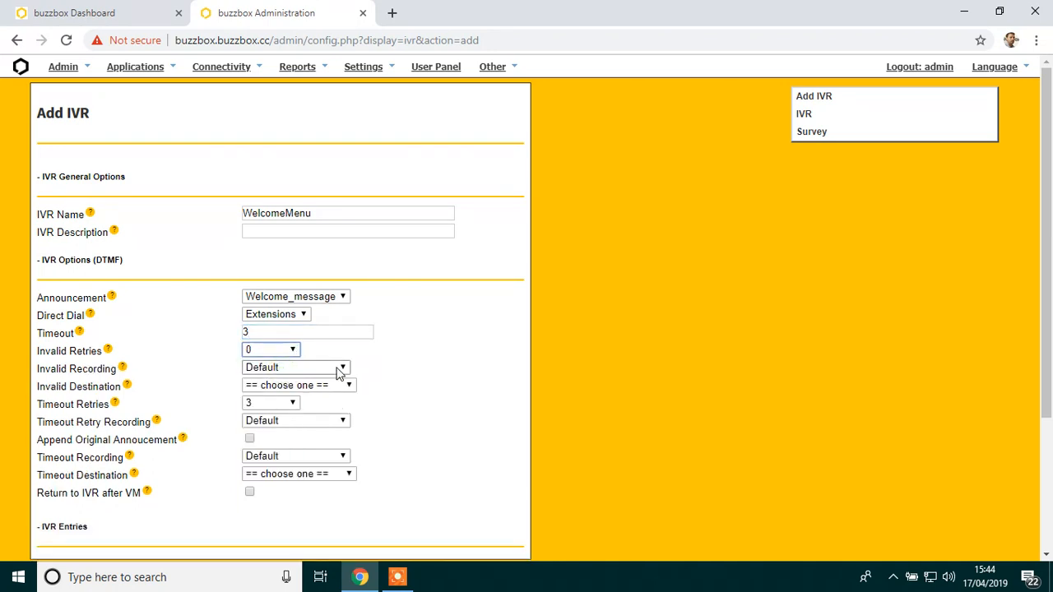
{"action": "left_click", "coordinate": [344, 369]}
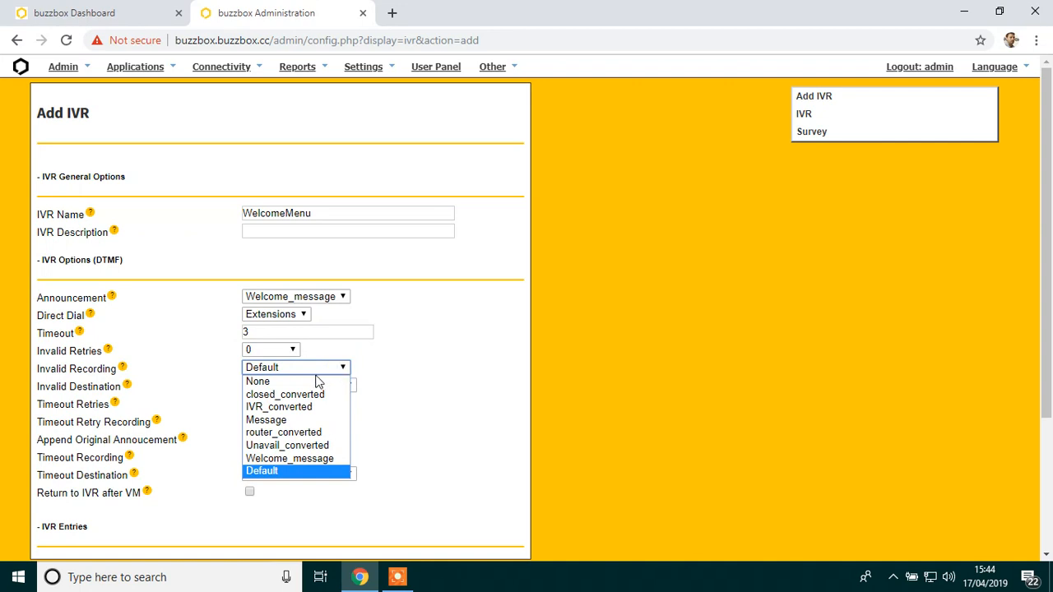
{"action": "left_click", "coordinate": [306, 380]}
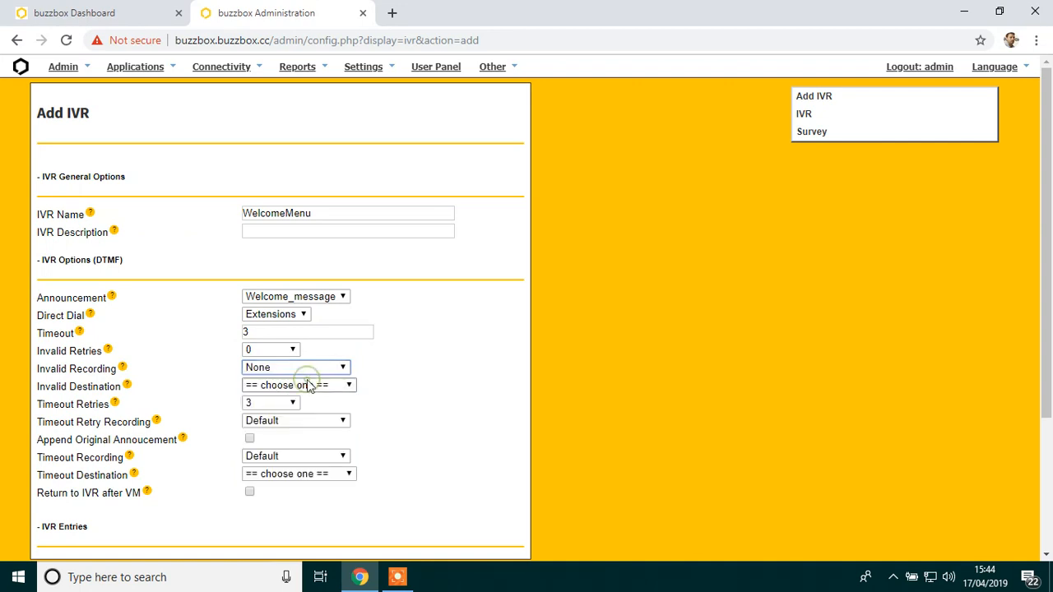
{"action": "left_click", "coordinate": [349, 387]}
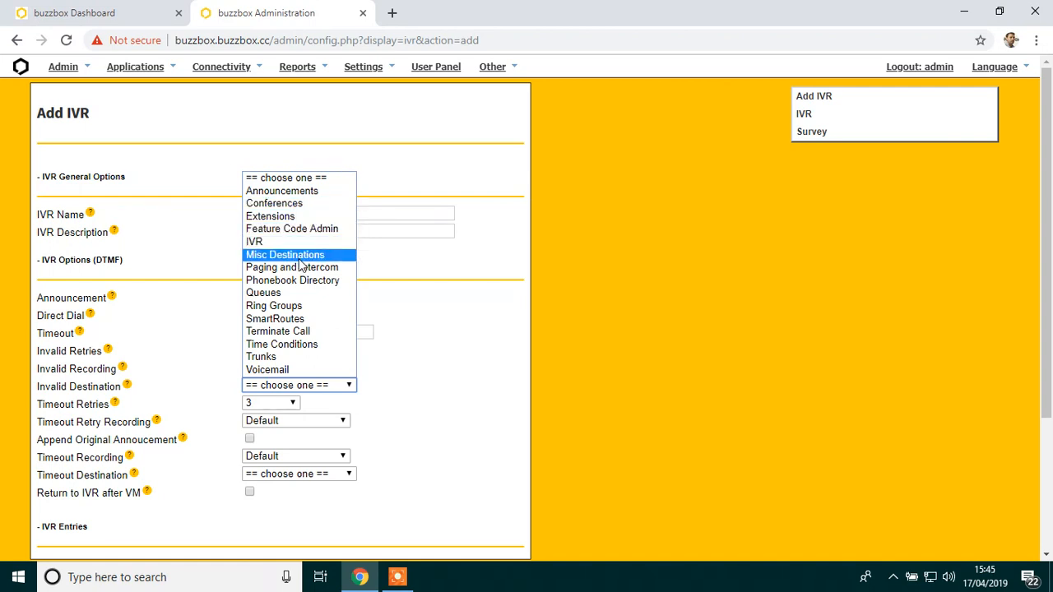
{"action": "left_click", "coordinate": [296, 306]}
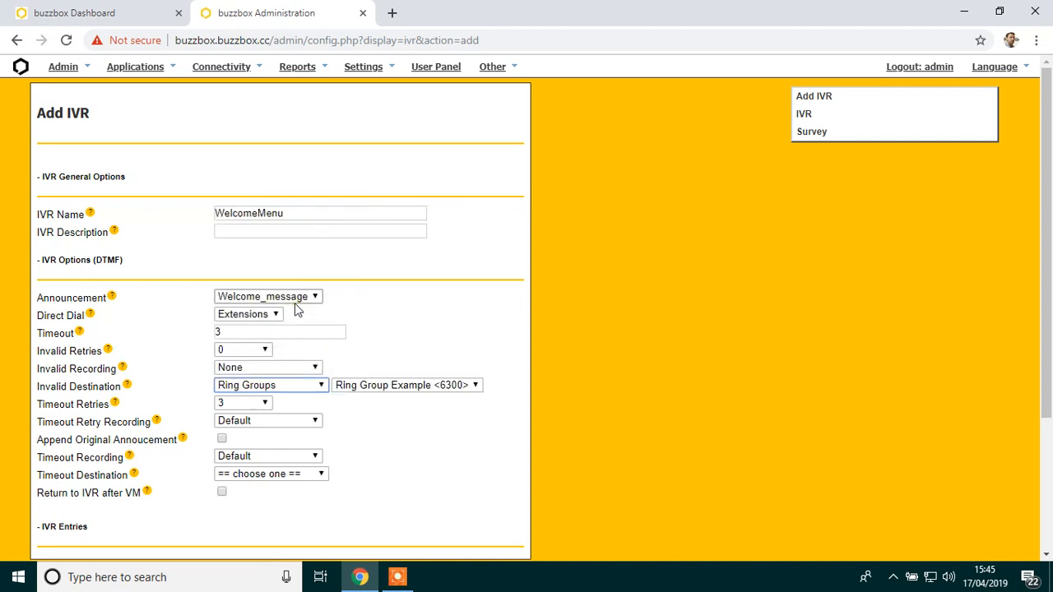
Set Timeout Retries to 0 and Timeout Retry Recording to None.
{"action": "left_click", "coordinate": [265, 405]}
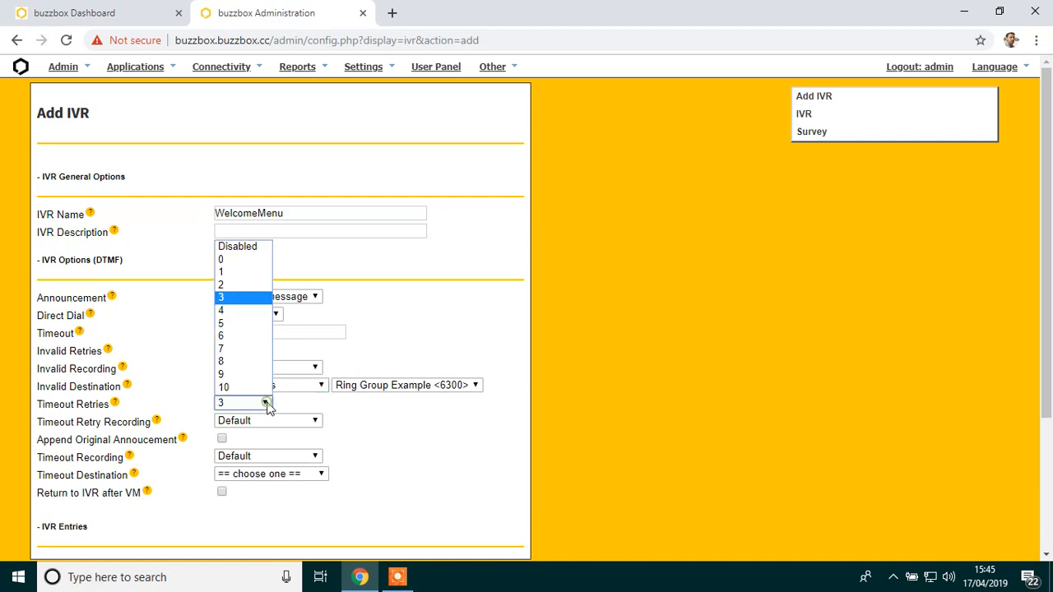
{"action": "left_click", "coordinate": [260, 263]}
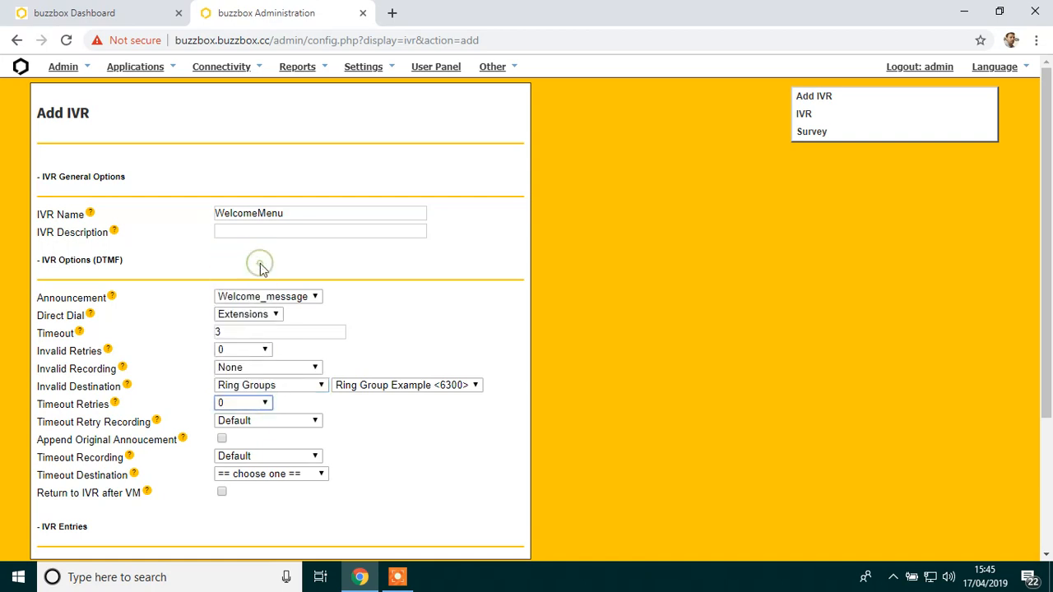
{"action": "left_click", "coordinate": [318, 423]}
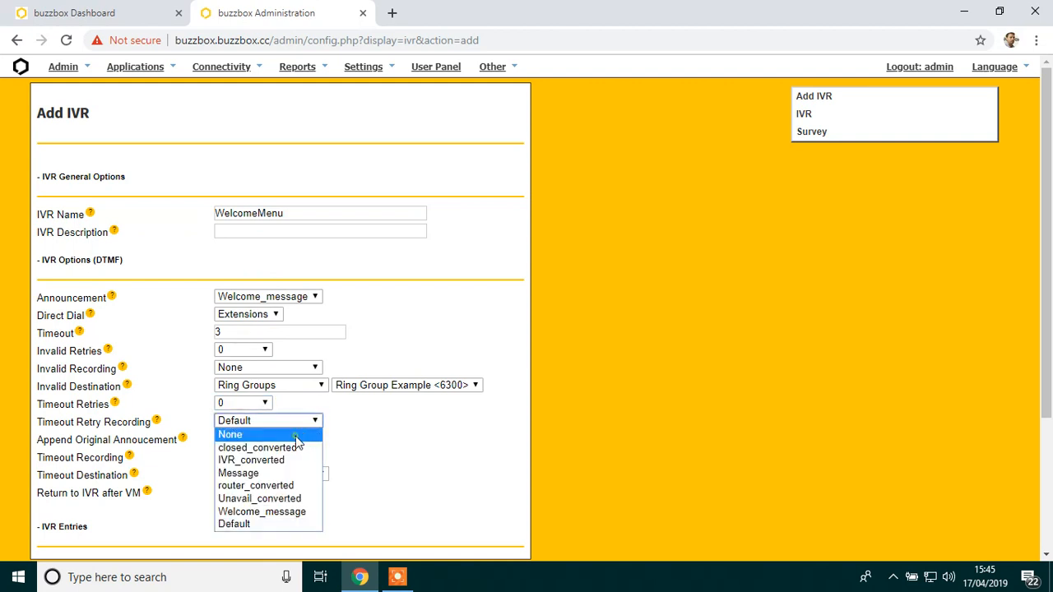
{"action": "left_click", "coordinate": [298, 437]}
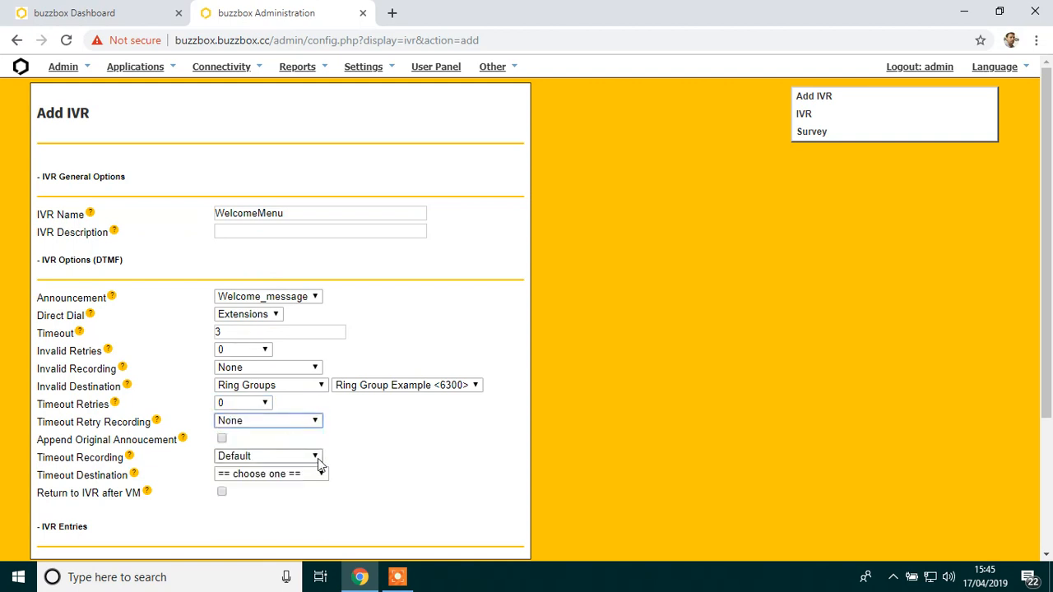
Set Timeout Recording to None and Timeout Destination to Ring Groups with Ring Group Example <6300>.
{"action": "left_click", "coordinate": [318, 460]}
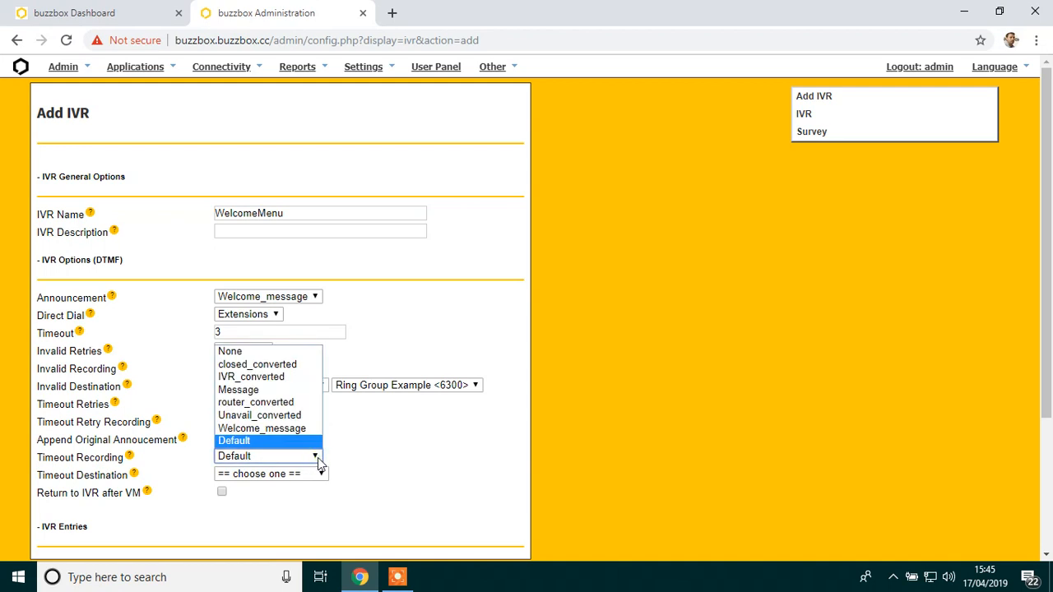
{"action": "left_click", "coordinate": [295, 351]}
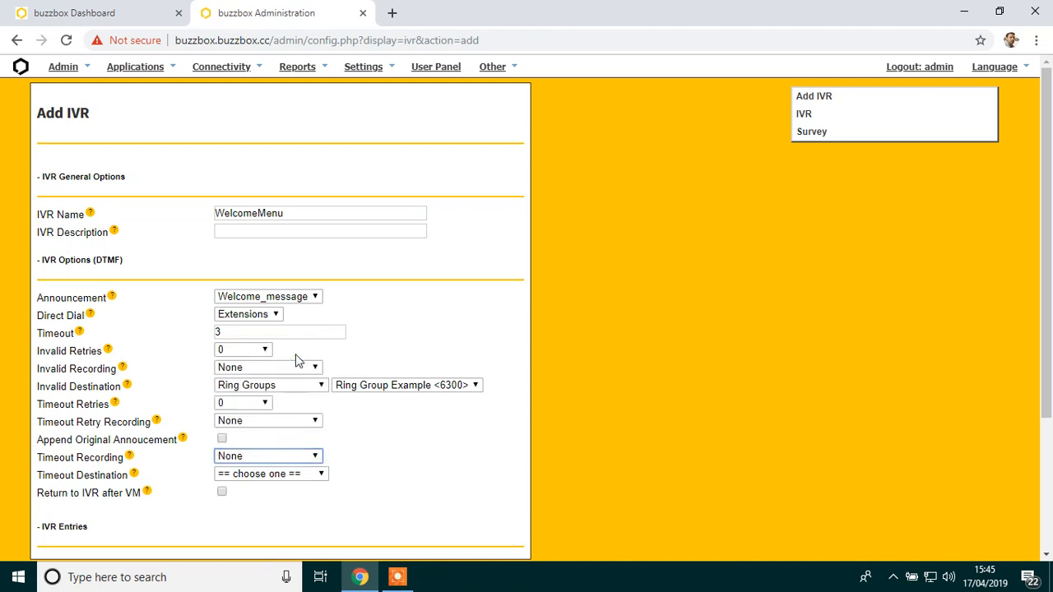
{"action": "left_click", "coordinate": [323, 473]}
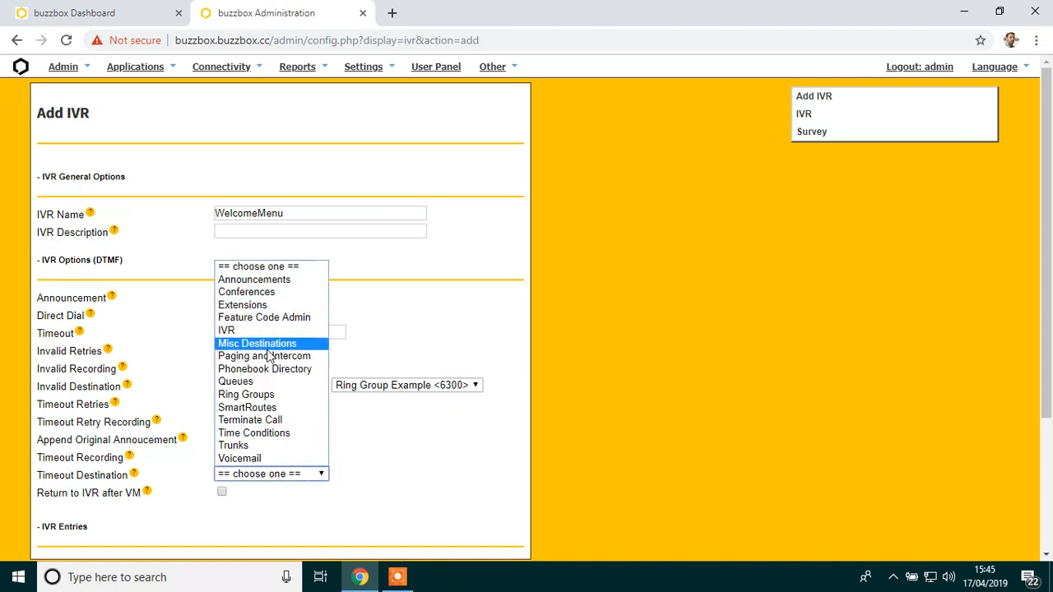
{"action": "left_click", "coordinate": [276, 398]}
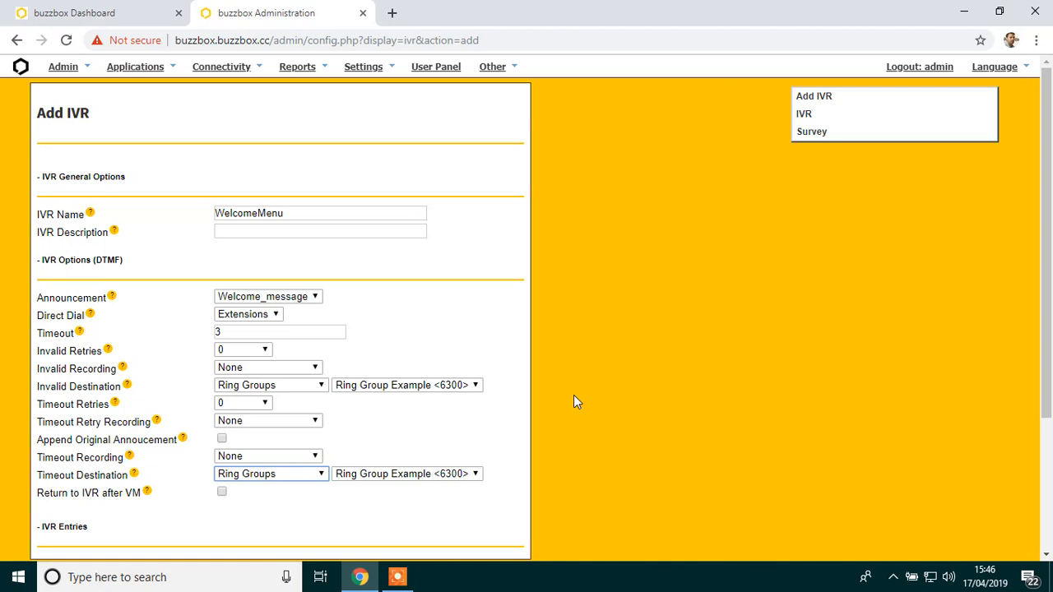
Fill in the first IVR entry with digit 1 and Extensions as its destination type.
{"action": "scroll", "coordinate": [501, 395], "scroll_direction": "down", "scroll_amount": 3}
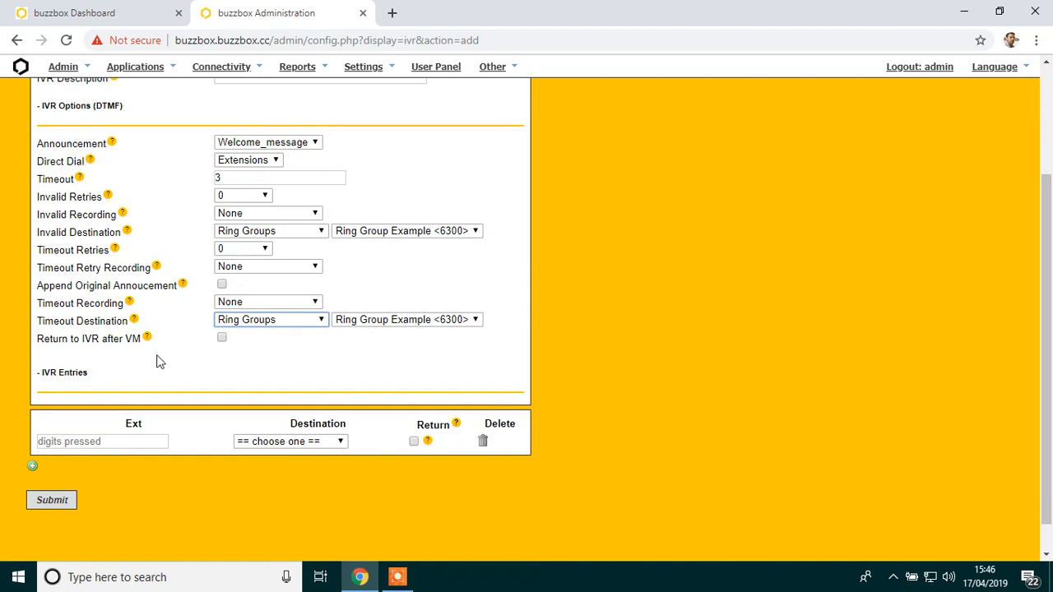
{"action": "left_click", "coordinate": [119, 442]}
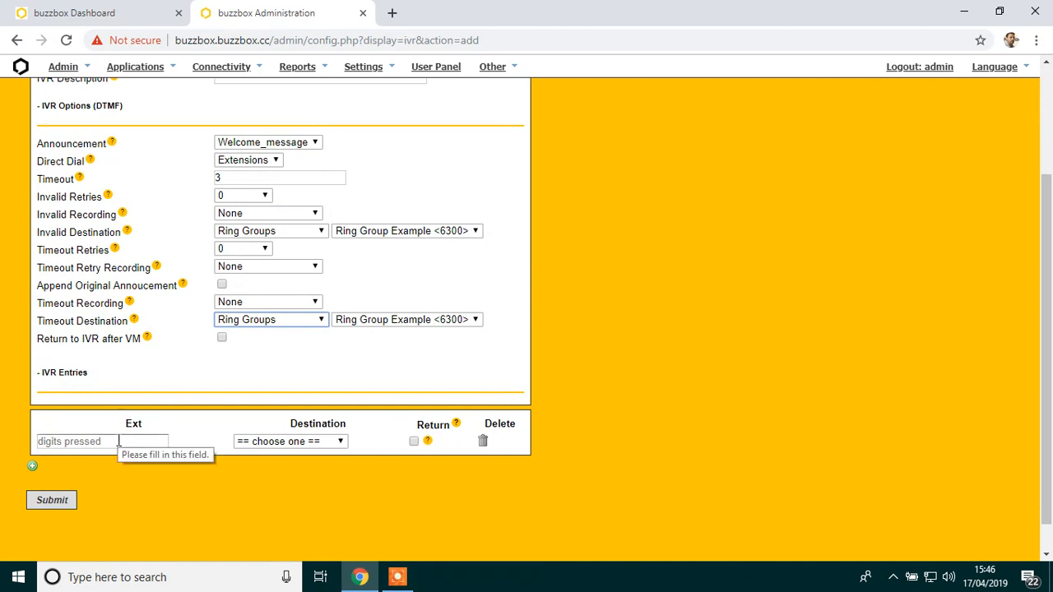
{"action": "left_click", "coordinate": [119, 442]}
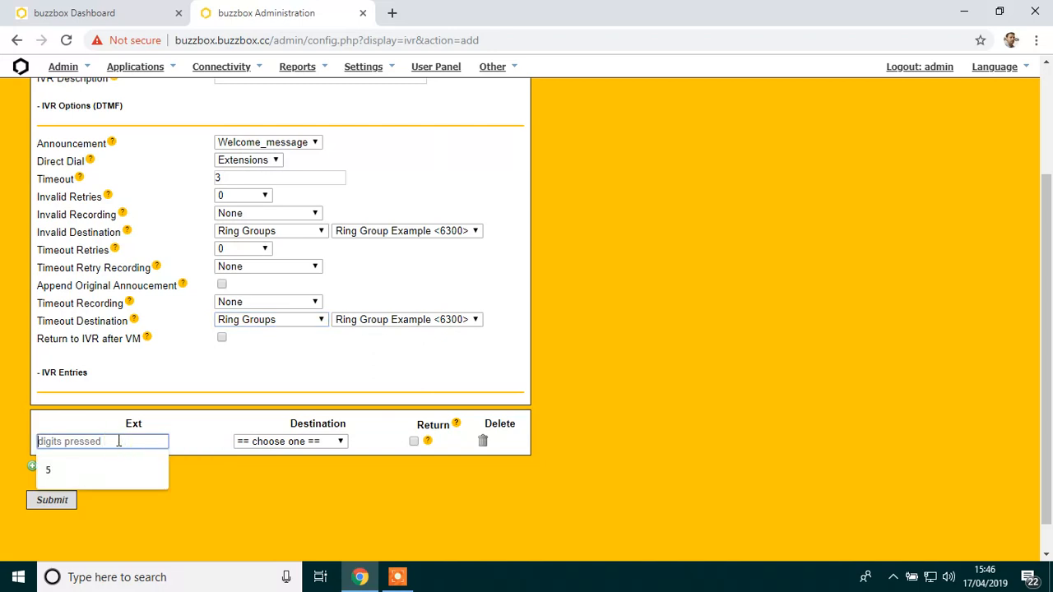
{"action": "type", "text": "1"}
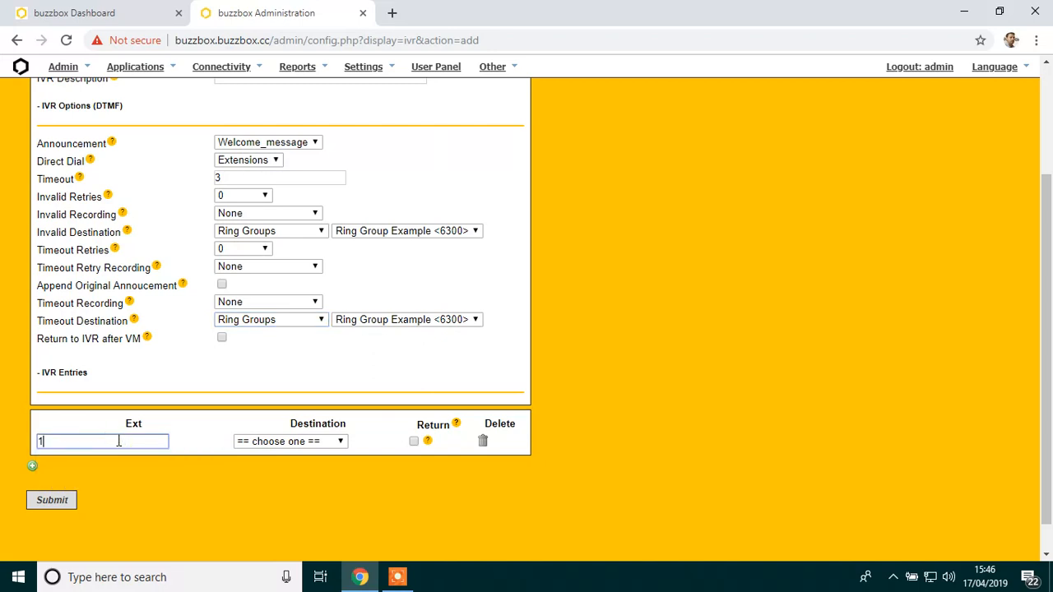
{"action": "left_click", "coordinate": [341, 441]}
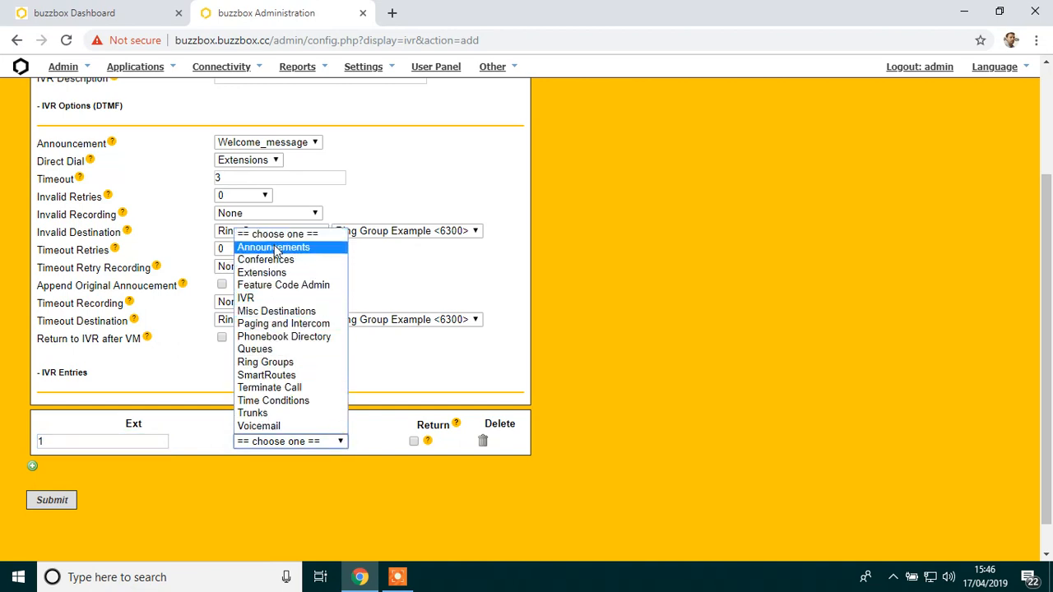
{"action": "left_click", "coordinate": [270, 273]}
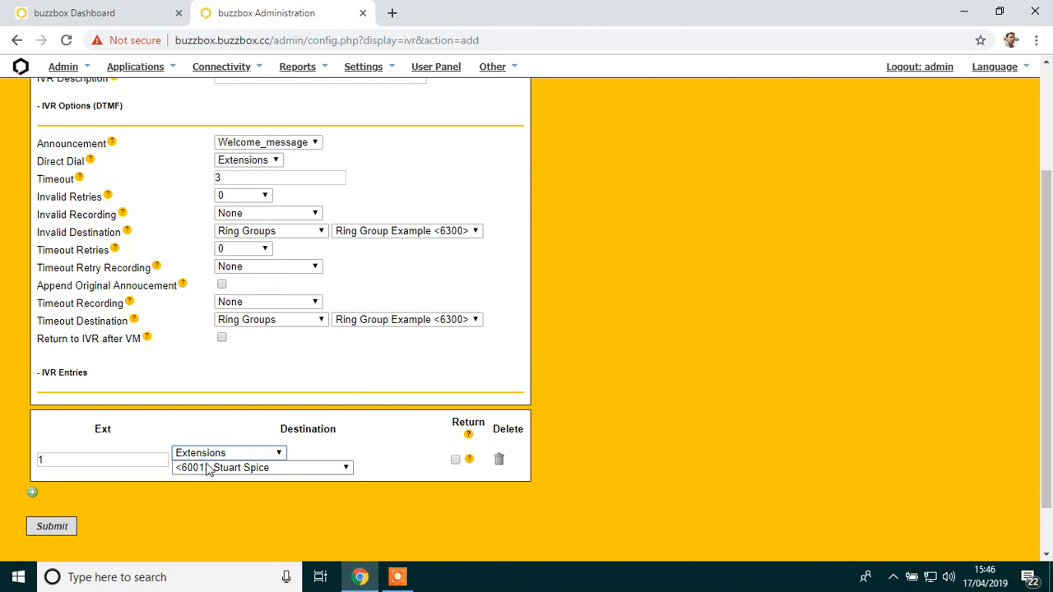
Add an IVR entry for digit 2 and route it to Extensions with <6002> ASH FANVIL X3S.
{"action": "left_click", "coordinate": [33, 496]}
{"action": "left_click", "coordinate": [51, 486]}
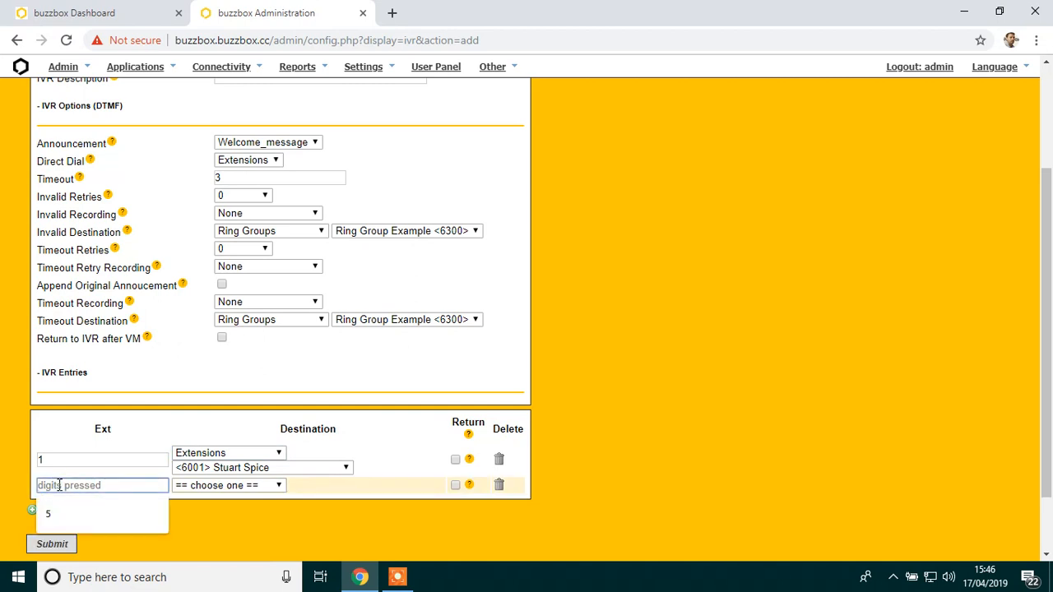
{"action": "type", "text": "2"}
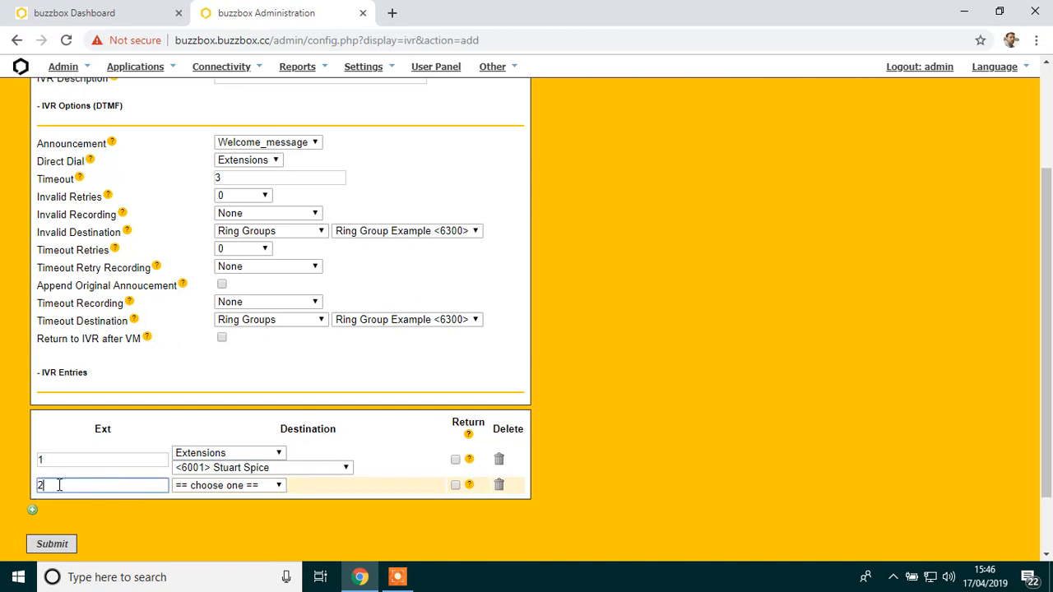
{"action": "left_click", "coordinate": [280, 486]}
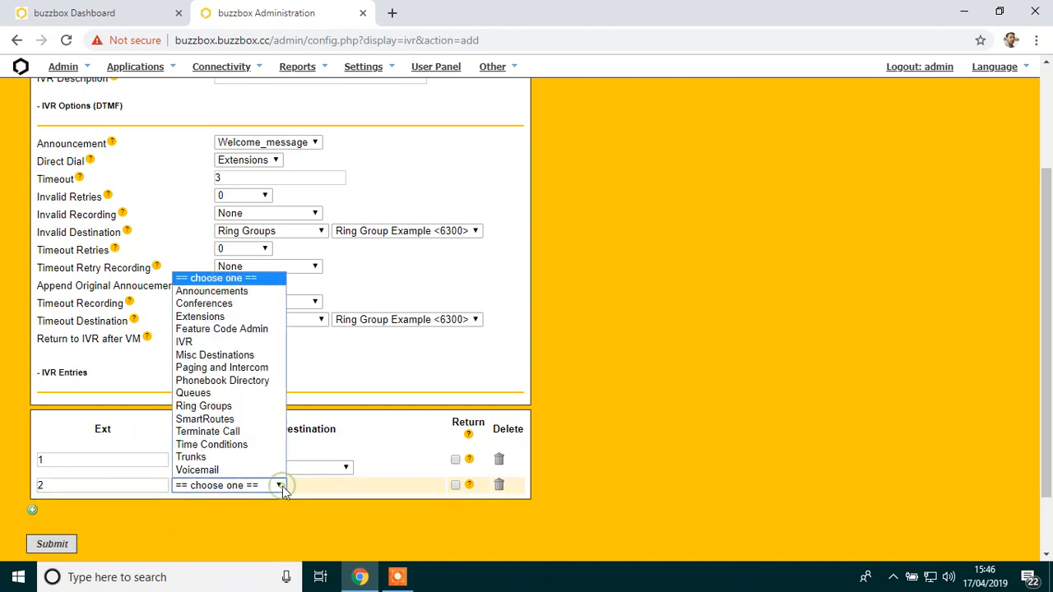
{"action": "left_click", "coordinate": [208, 319]}
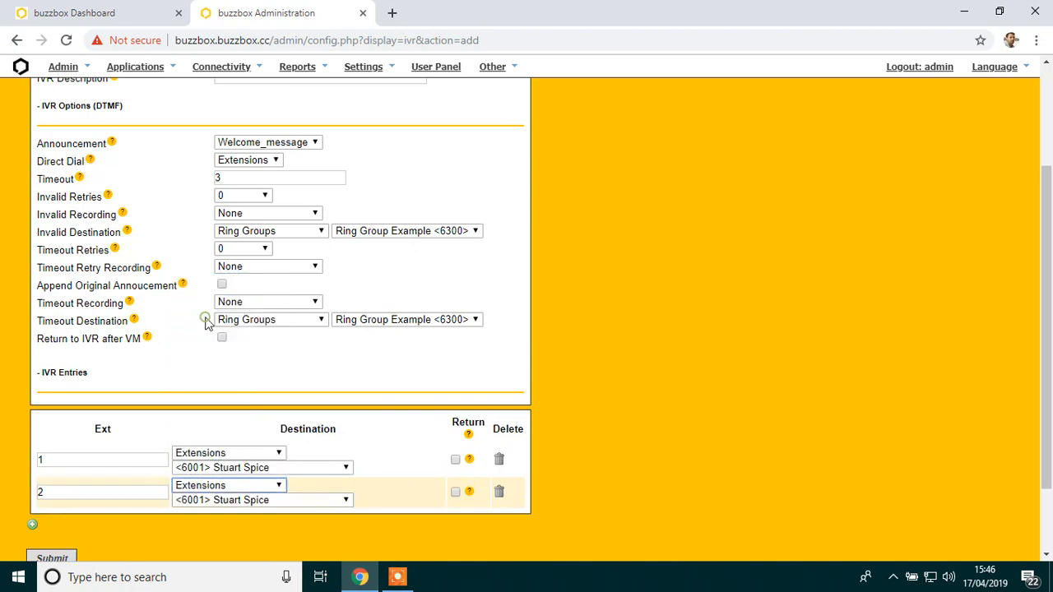
{"action": "left_click", "coordinate": [346, 501]}
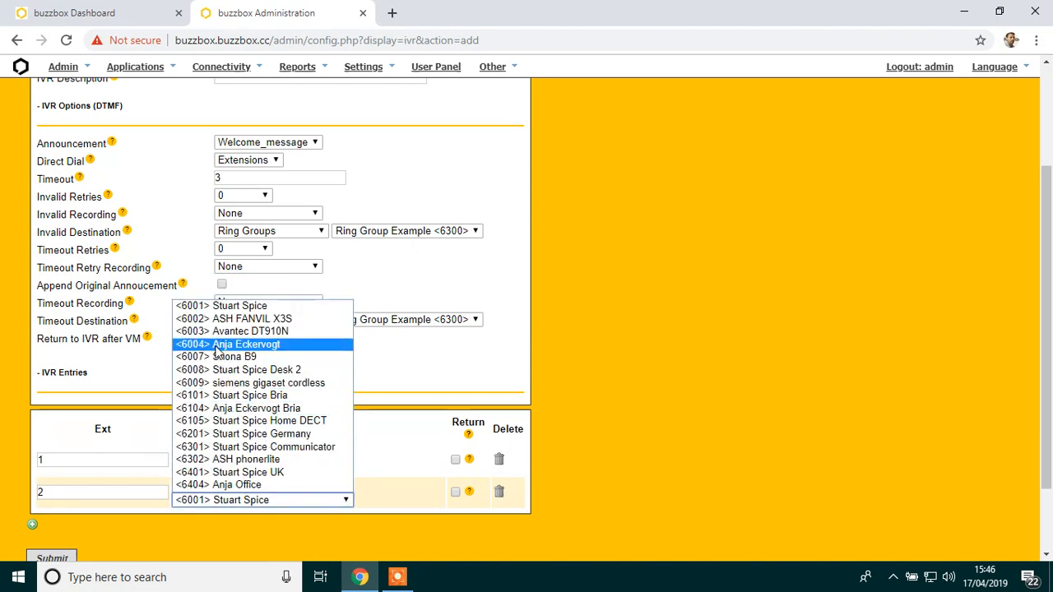
{"action": "left_click", "coordinate": [210, 320]}
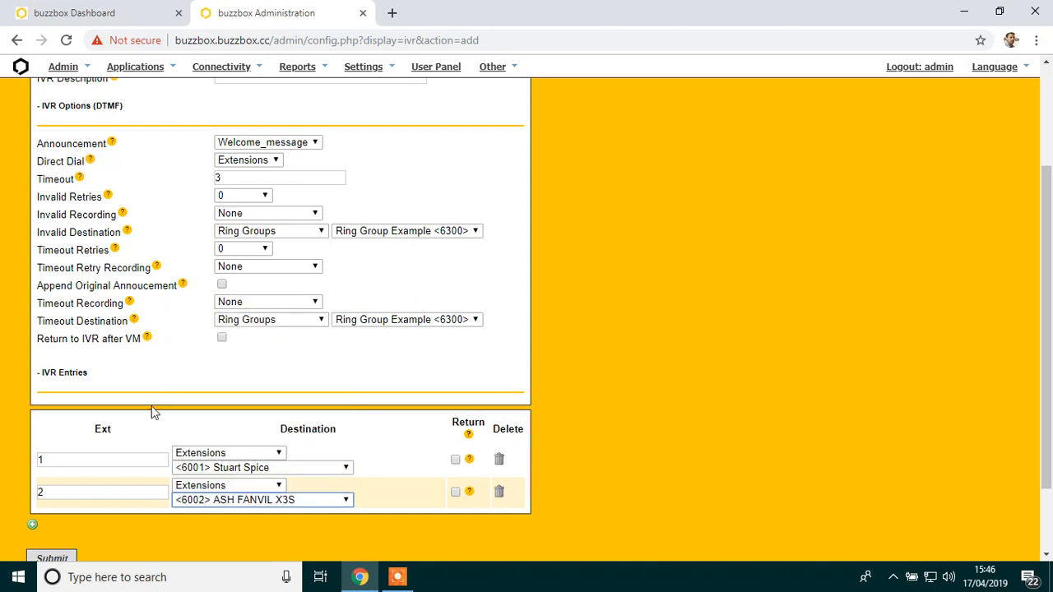
Add an IVR entry for digit 3 and route it to Extensions with <6003> Avantec DT910N.
{"action": "left_click", "coordinate": [34, 526]}
{"action": "left_click", "coordinate": [52, 522]}
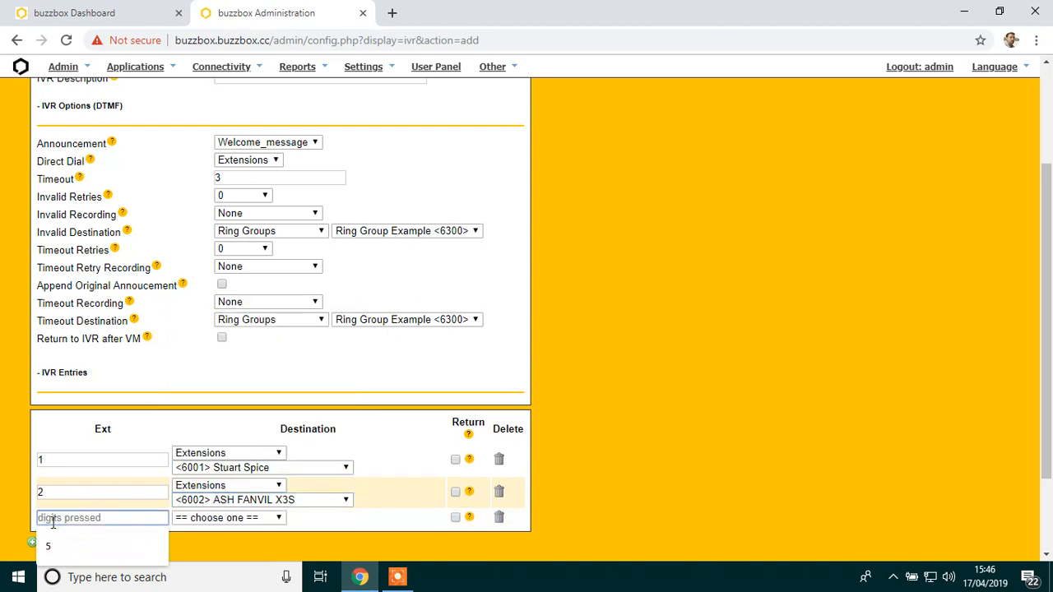
{"action": "type", "text": "3"}
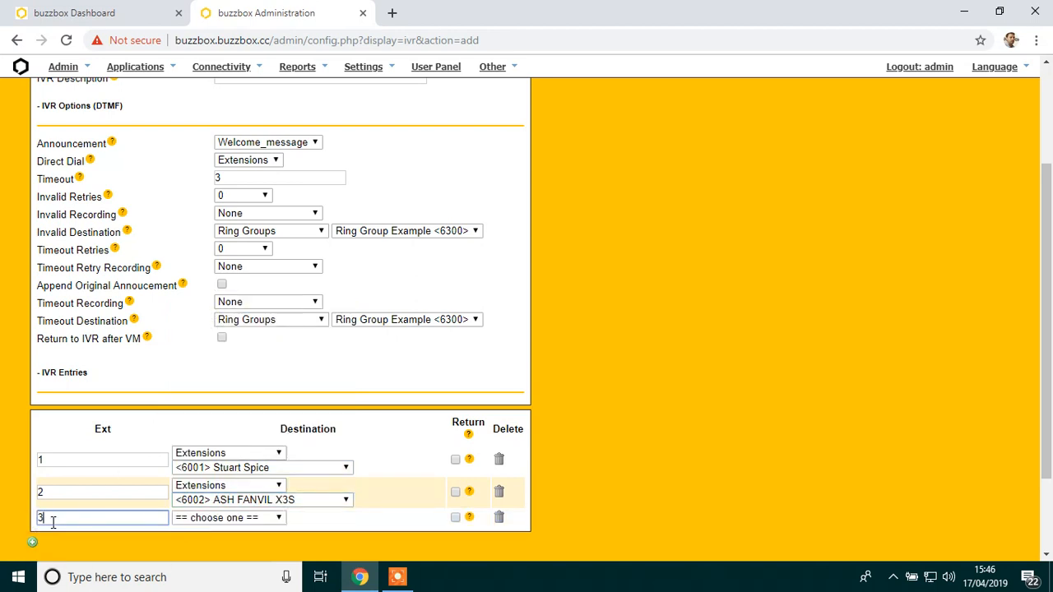
{"action": "left_click", "coordinate": [281, 520]}
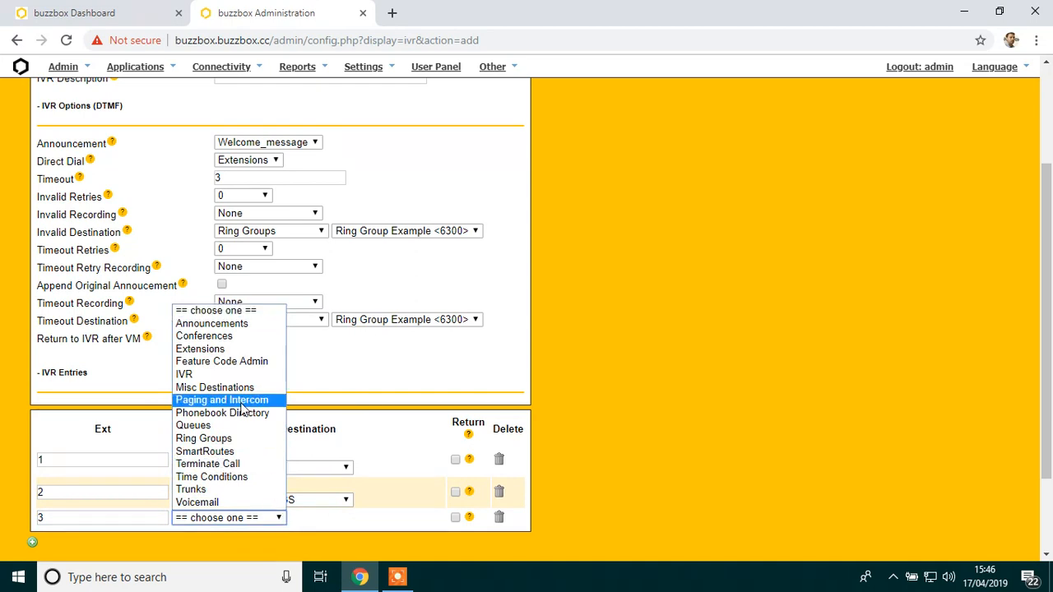
{"action": "left_click", "coordinate": [215, 350]}
{"action": "left_click", "coordinate": [346, 533]}
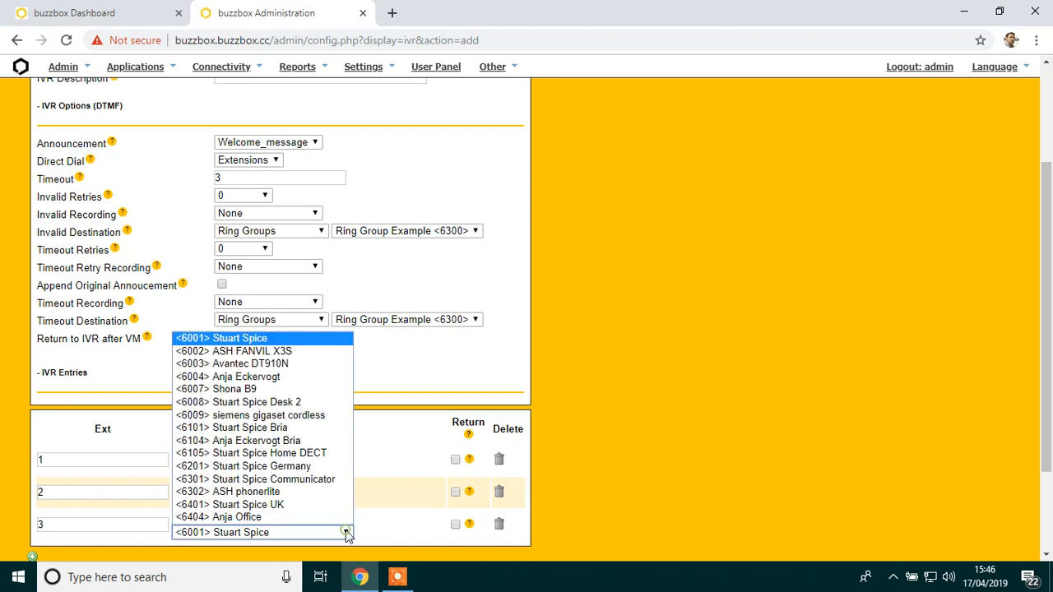
{"action": "left_click", "coordinate": [209, 363]}
Add an IVR entry for digit 4 routed to Ring Groups with Ring Group Example <6300> and submit the IVR.
{"action": "scroll", "coordinate": [402, 364], "scroll_direction": "down", "scroll_amount": 1}
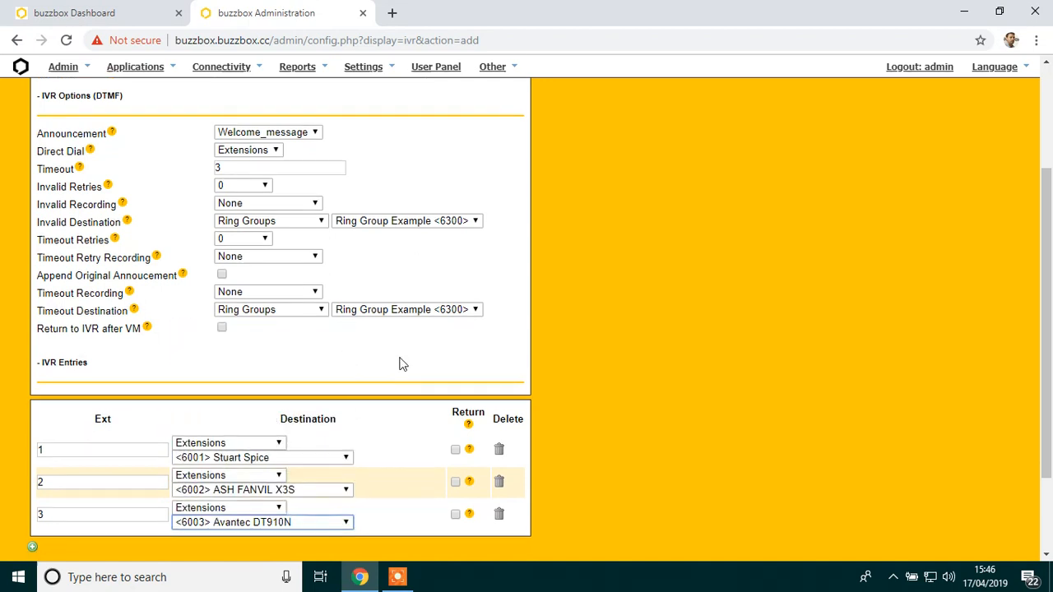
{"action": "scroll", "coordinate": [402, 364], "scroll_direction": "down", "scroll_amount": 3}
{"action": "left_click", "coordinate": [34, 433]}
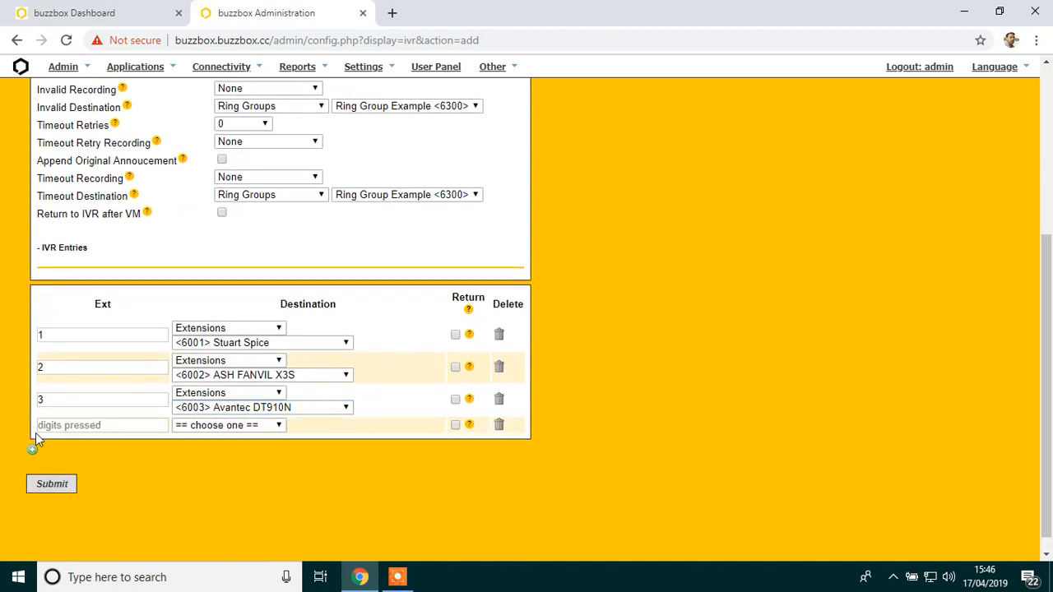
{"action": "left_click", "coordinate": [51, 425]}
{"action": "type", "text": "4"}
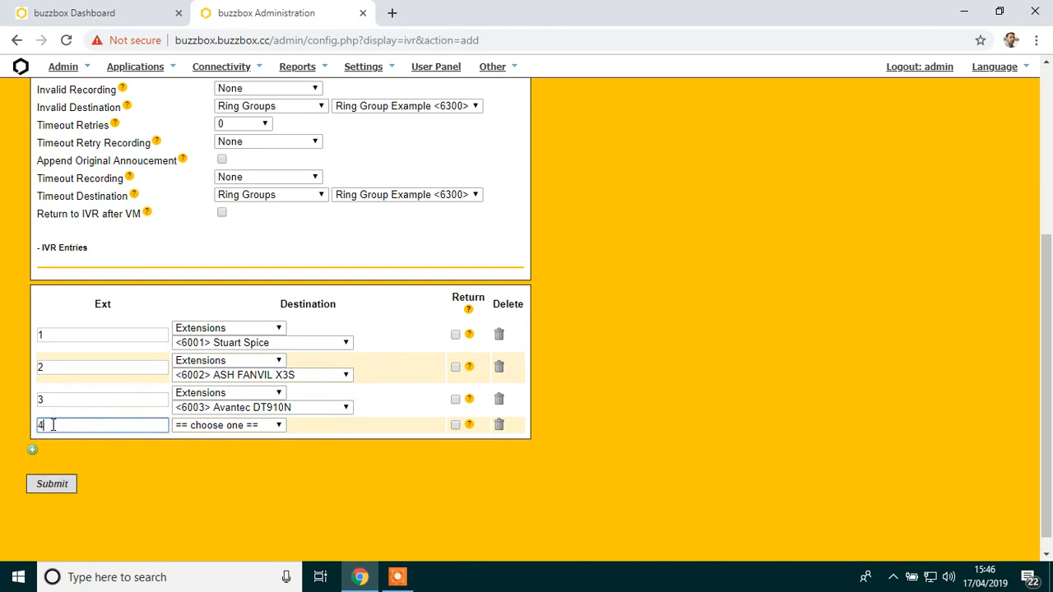
{"action": "left_click", "coordinate": [280, 425]}
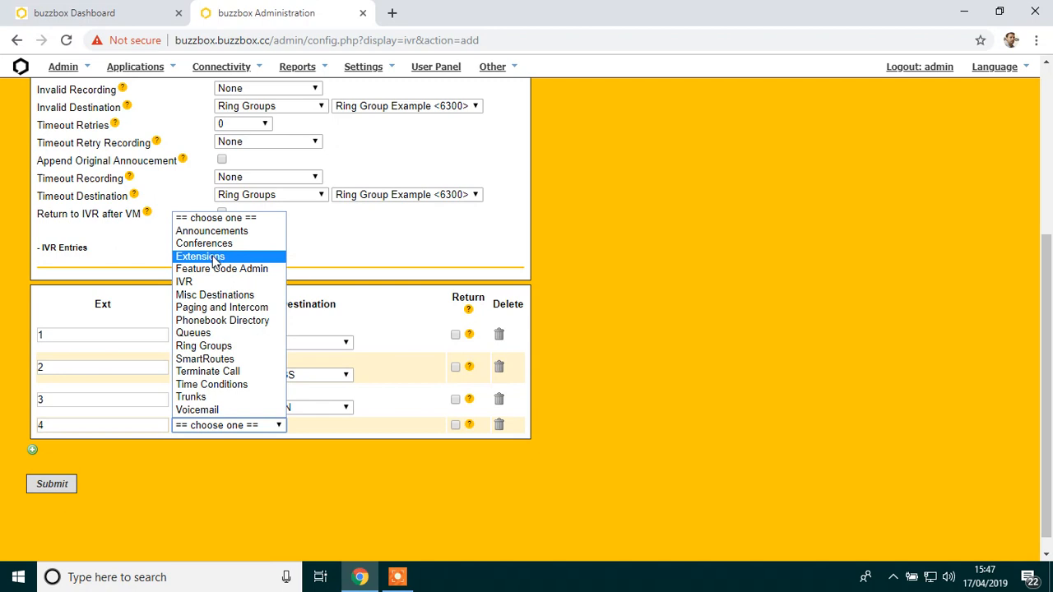
{"action": "left_click", "coordinate": [210, 346]}
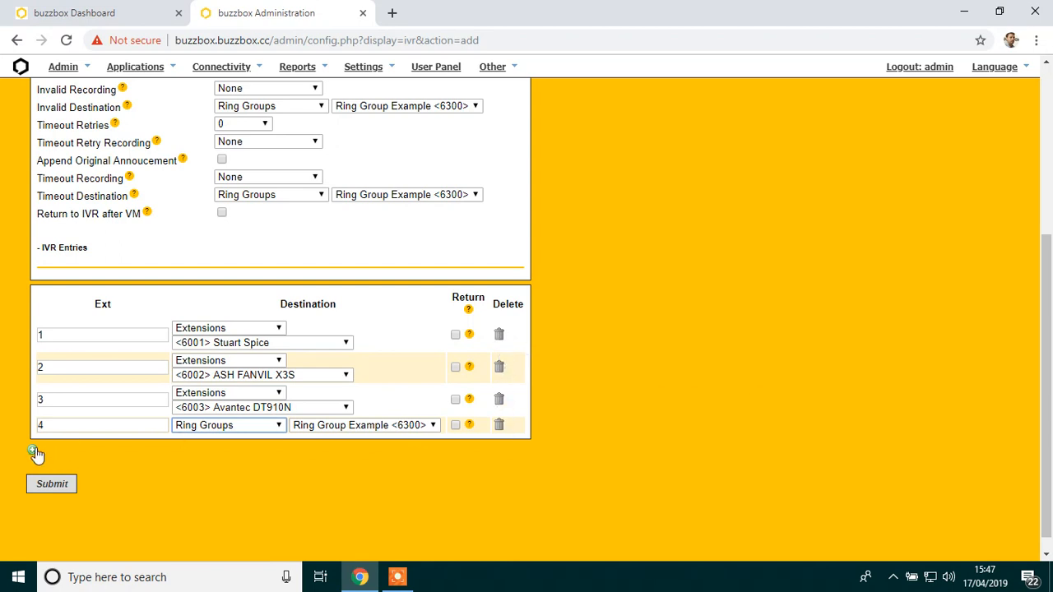
{"action": "left_click", "coordinate": [50, 486]}
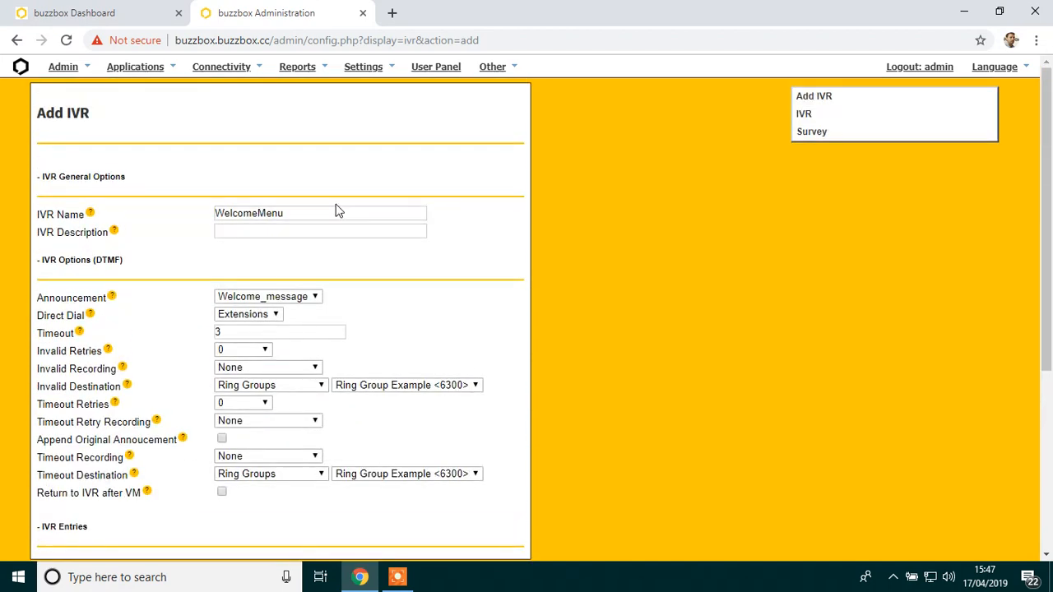
Open the second inbound route labelled B9 for editing.
{"action": "mouse_move", "coordinate": [214, 72]}
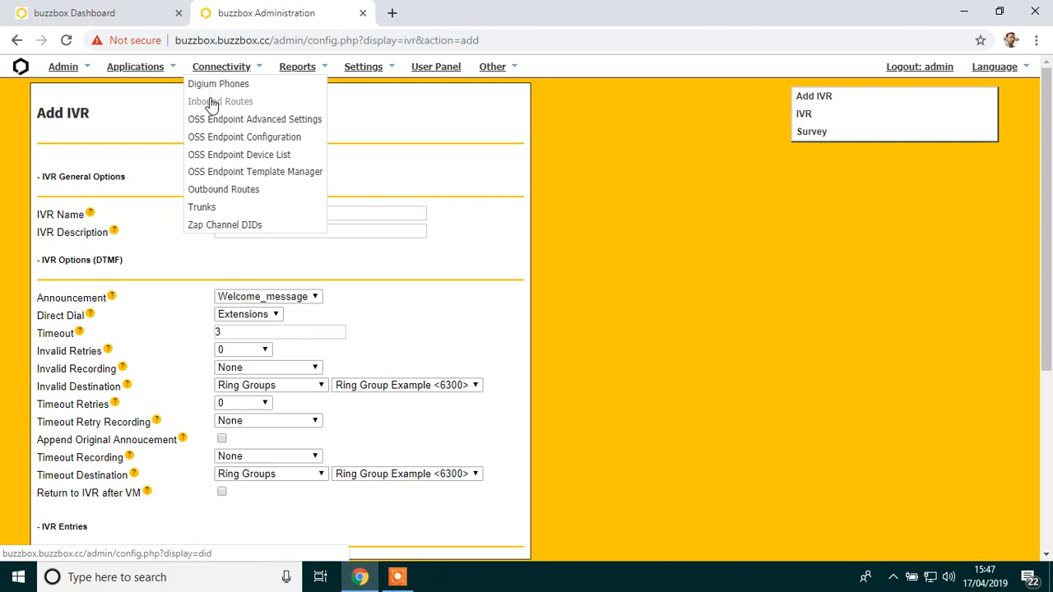
{"action": "left_click", "coordinate": [211, 102]}
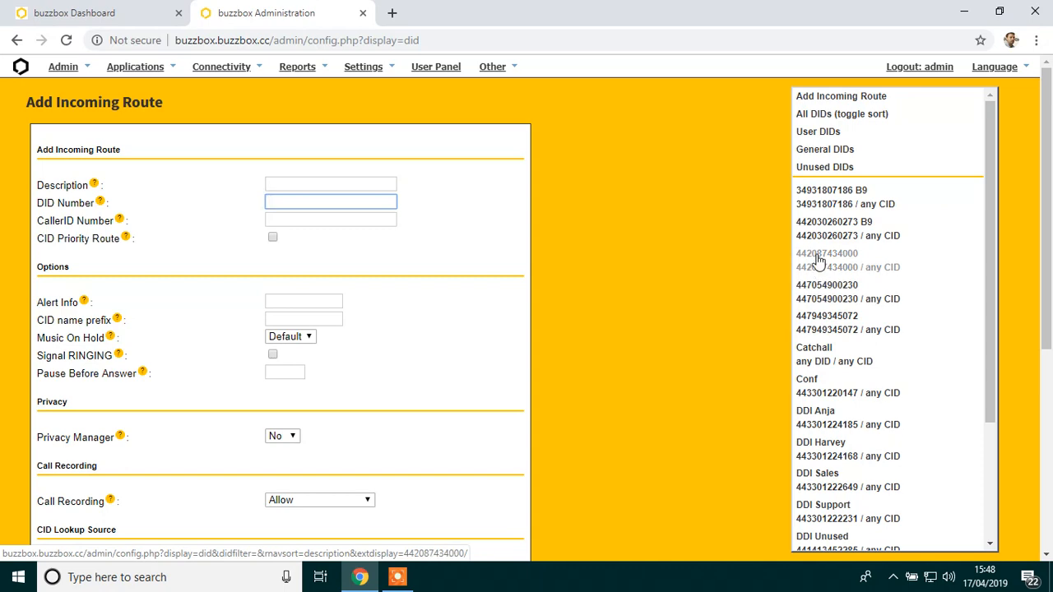
{"action": "left_click", "coordinate": [814, 229]}
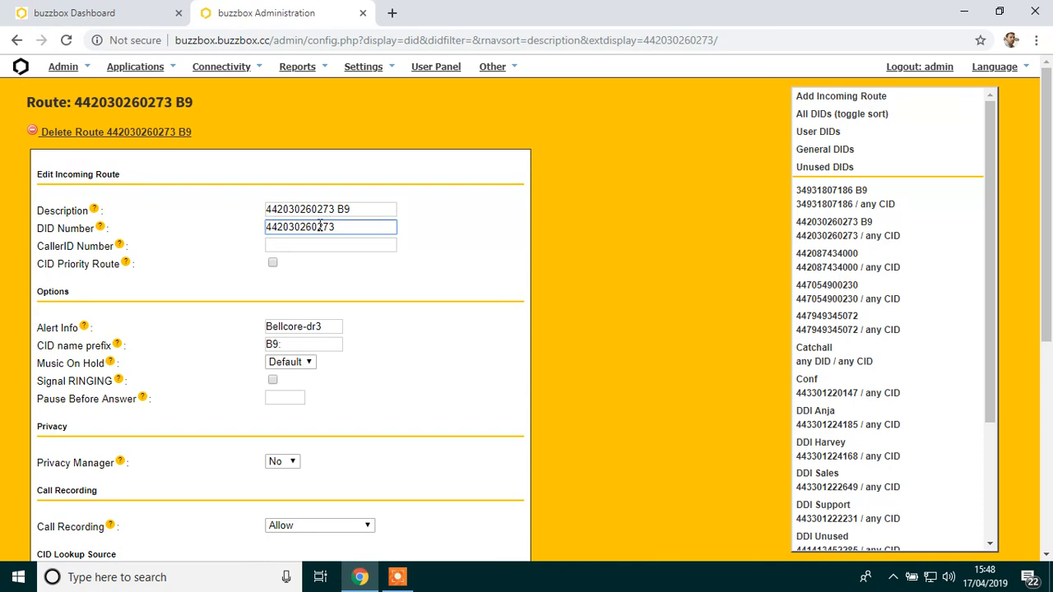
{"action": "left_click", "coordinate": [376, 207]}
Set the inbound route's destination to IVR with Survey and submit the route.
{"action": "scroll", "coordinate": [371, 205], "scroll_direction": "down", "scroll_amount": 3}
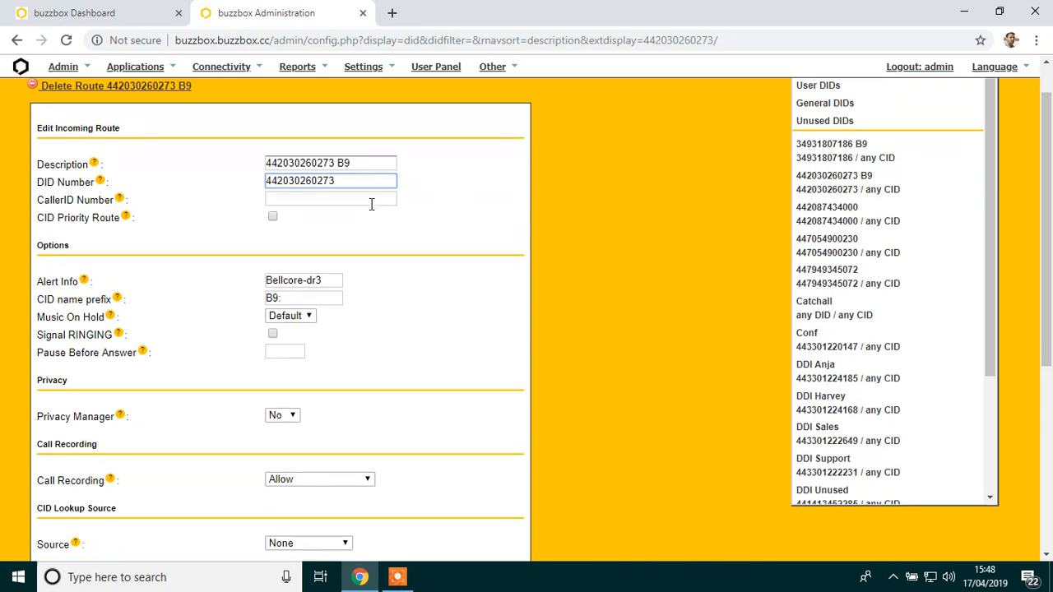
{"action": "scroll", "coordinate": [370, 211], "scroll_direction": "down", "scroll_amount": 2}
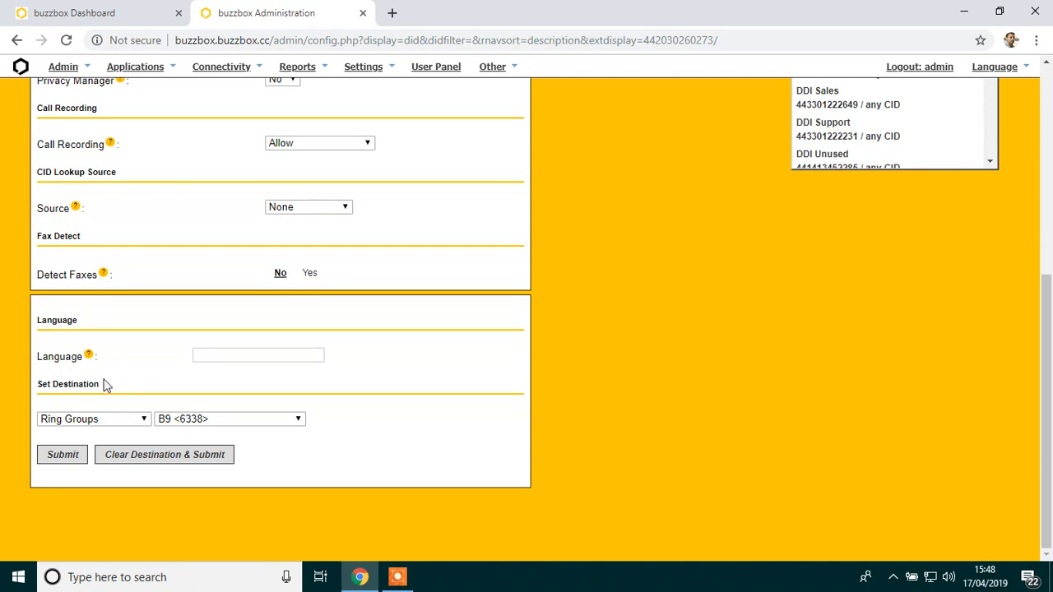
{"action": "left_click", "coordinate": [142, 419]}
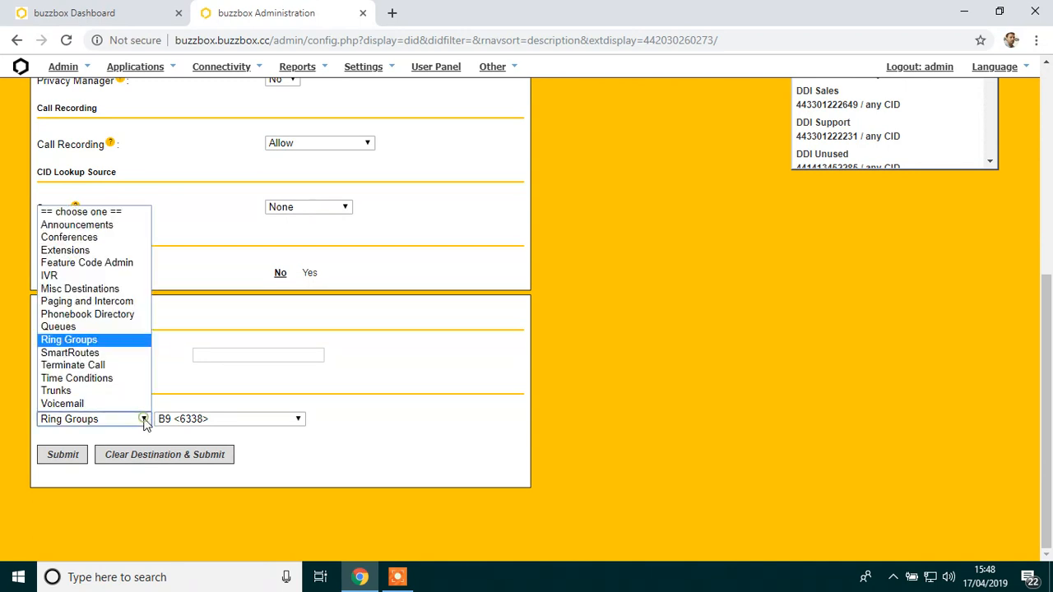
{"action": "left_click", "coordinate": [71, 275]}
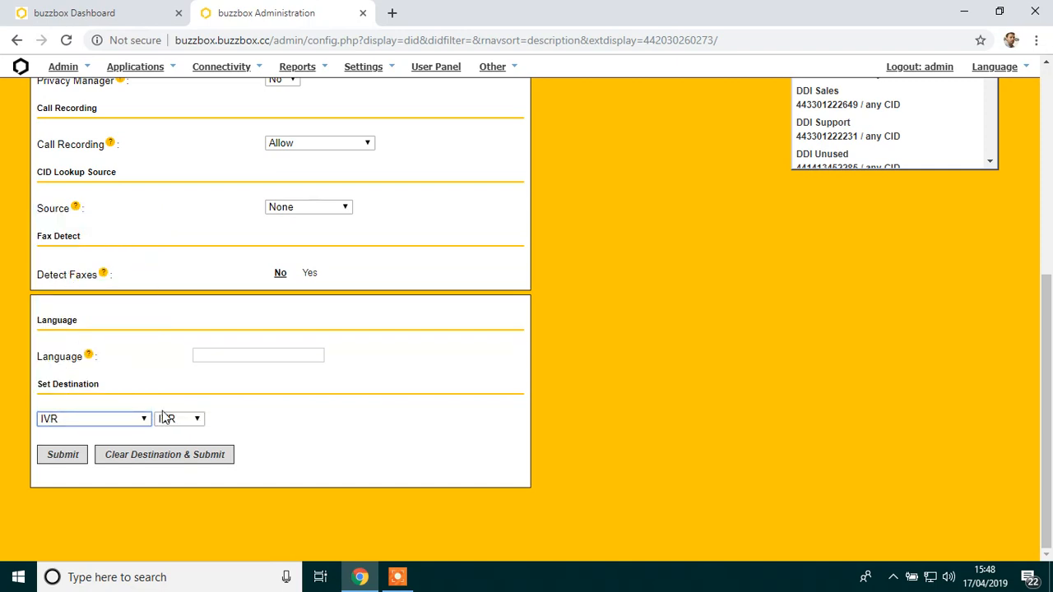
{"action": "left_click", "coordinate": [198, 420]}
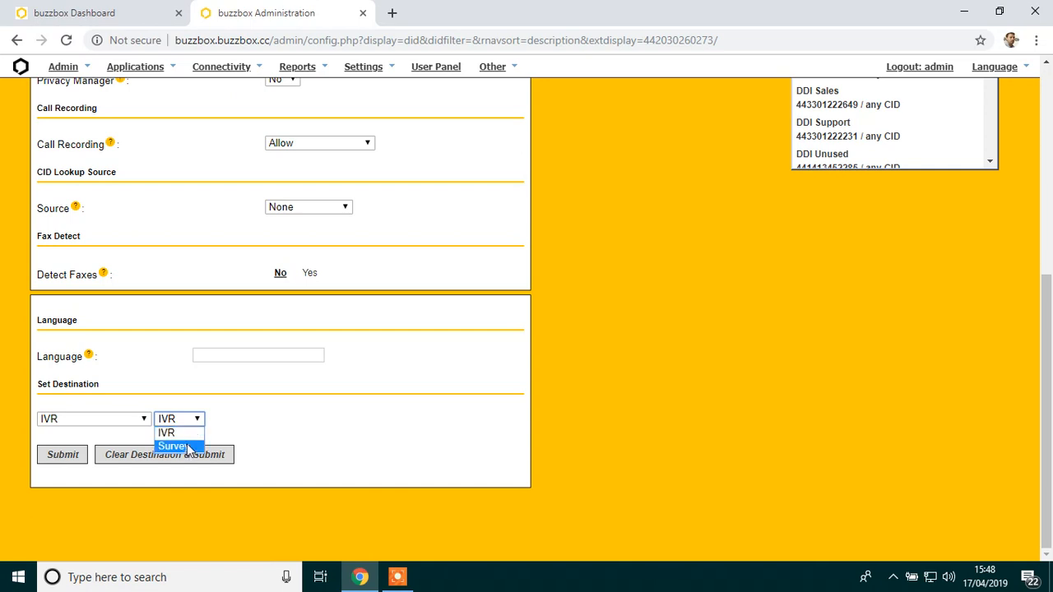
{"action": "left_click", "coordinate": [188, 447]}
{"action": "left_click", "coordinate": [58, 455]}
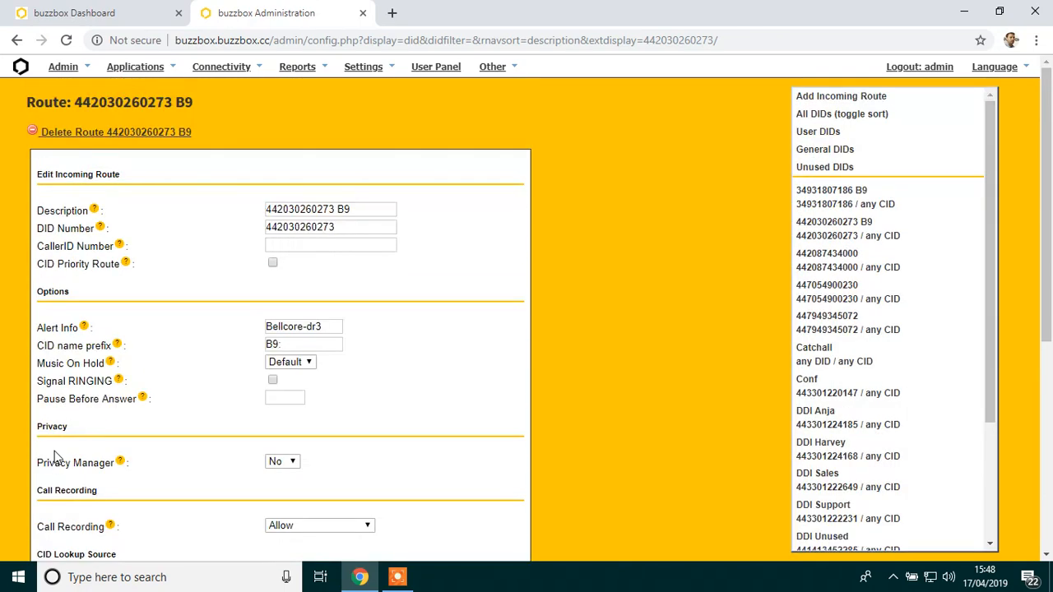
{"action": "mouse_move", "coordinate": [494, 67]}
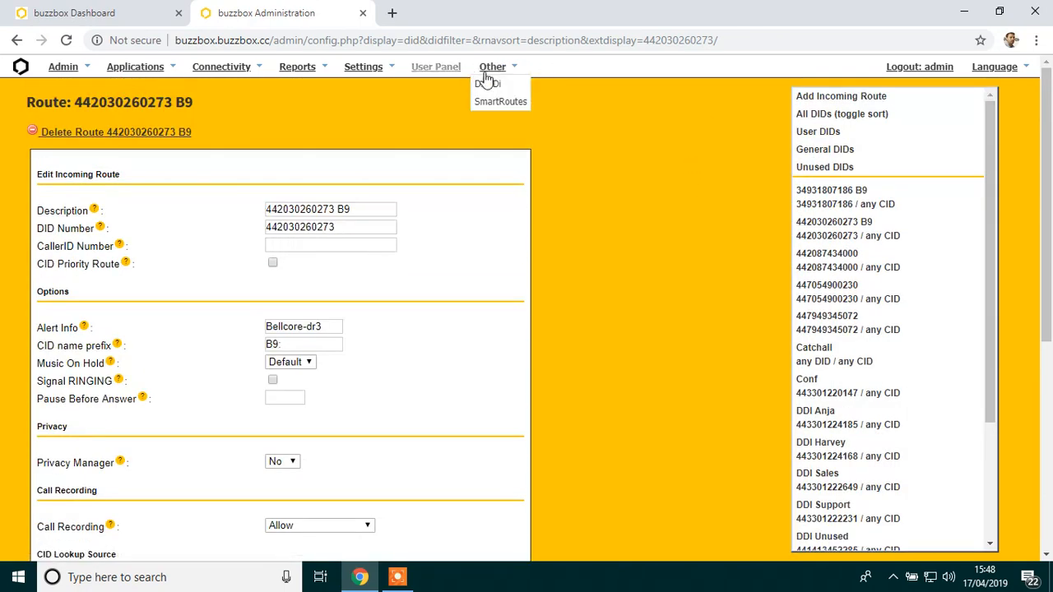